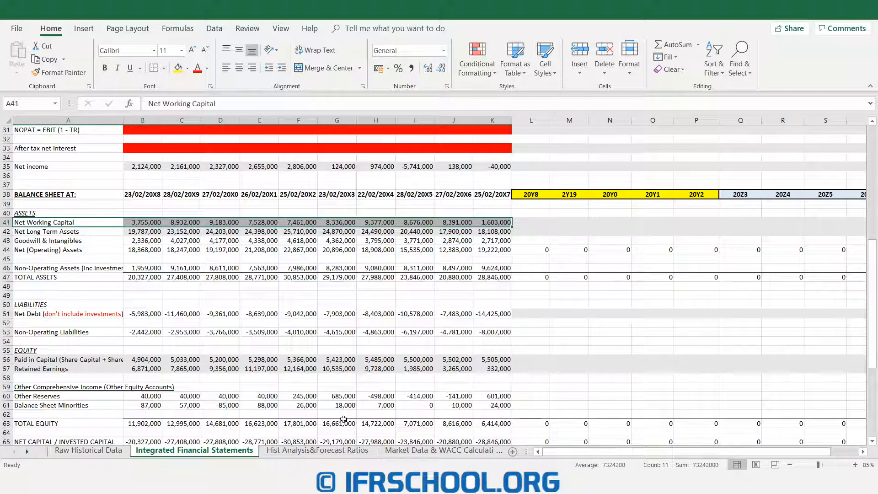
# - On the Hist Analysis&Forecast Ratios sheet, calculate net working capital divided by sales revenue in B28 and fill the formula through K28
pyautogui.click(333, 453)
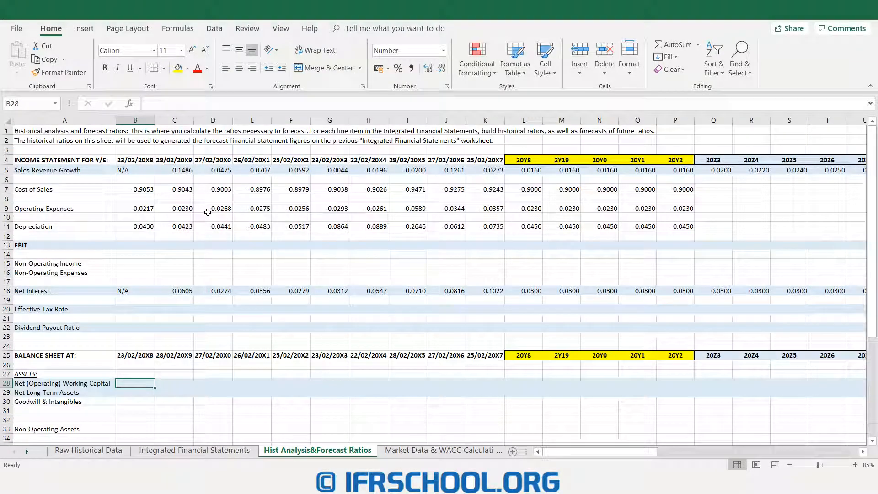
pyautogui.scroll(-6, 204, 222)
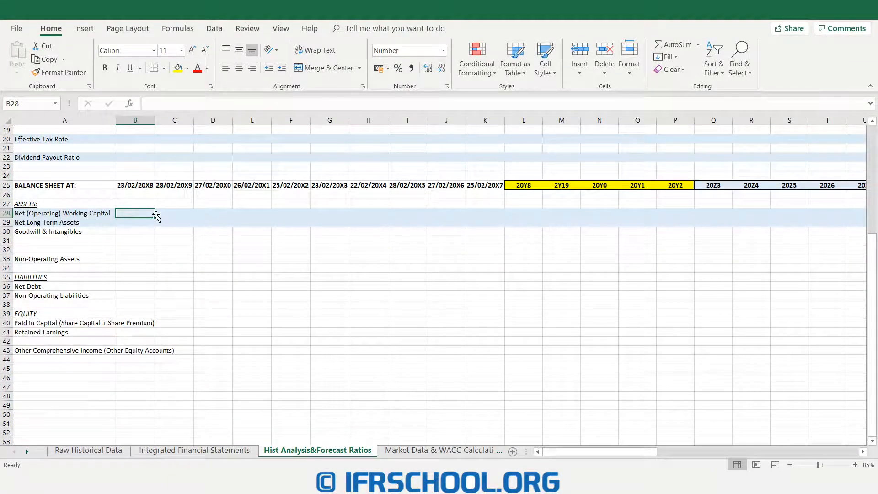
pyautogui.write('=')
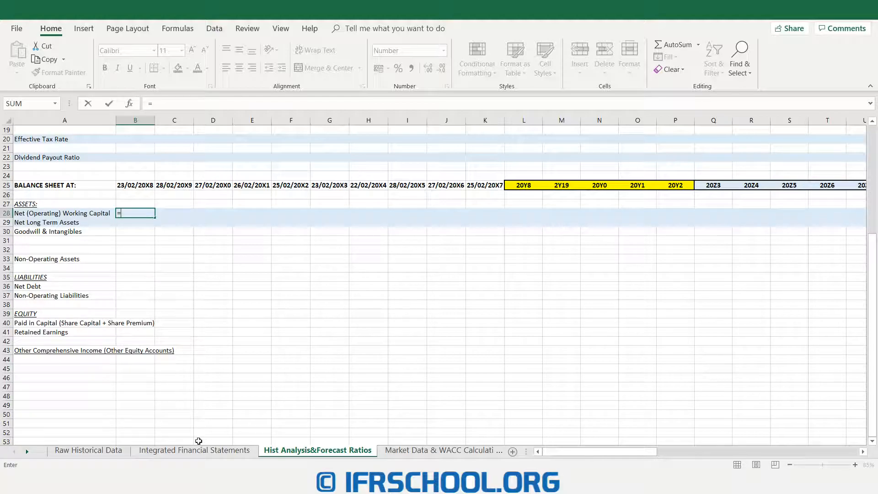
pyautogui.click(194, 450)
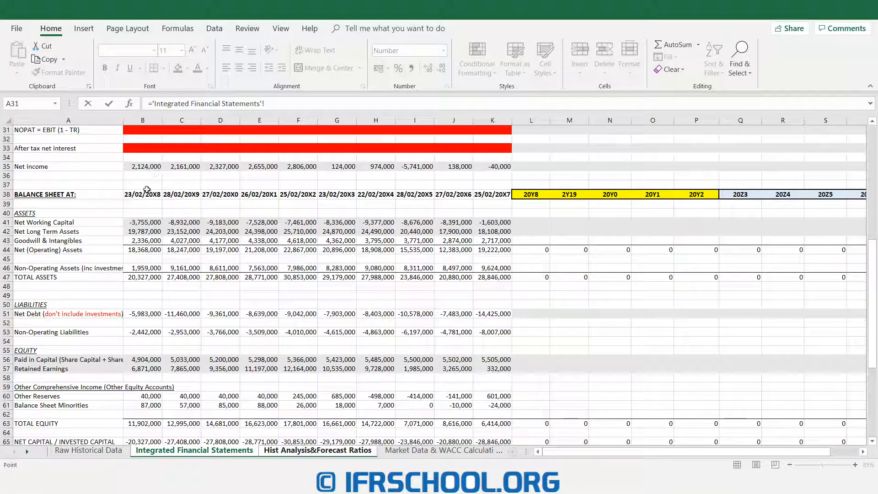
pyautogui.click(140, 222)
pyautogui.write('/')
pyautogui.scroll(4, 145, 217)
pyautogui.scroll(6, 145, 217)
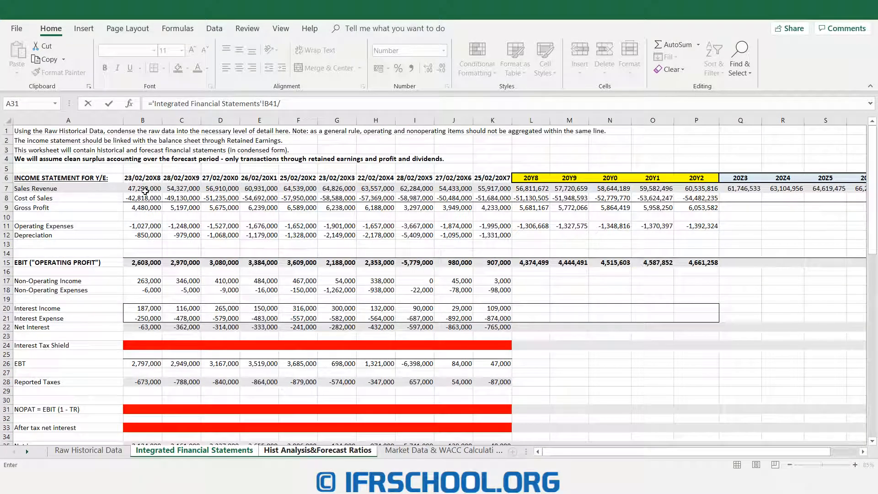
pyautogui.click(145, 191)
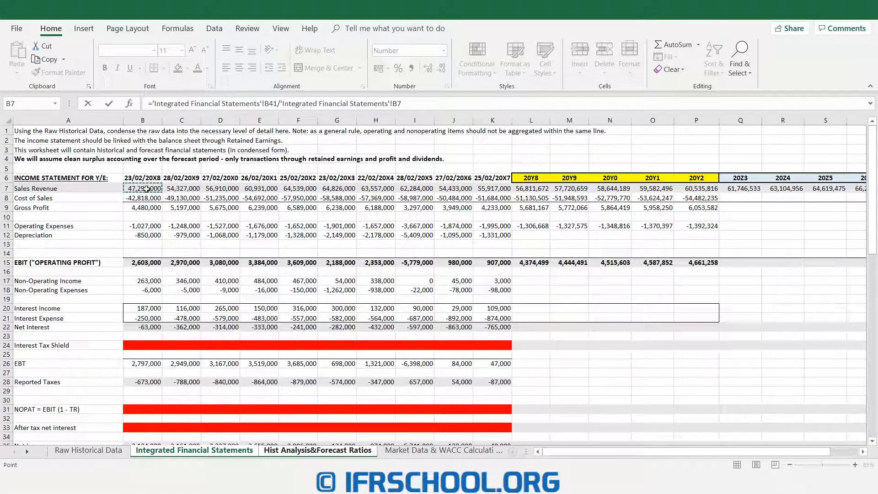
pyautogui.press('Return')
pyautogui.click(147, 213)
pyautogui.moveTo(155, 218); pyautogui.dragTo(489, 214)
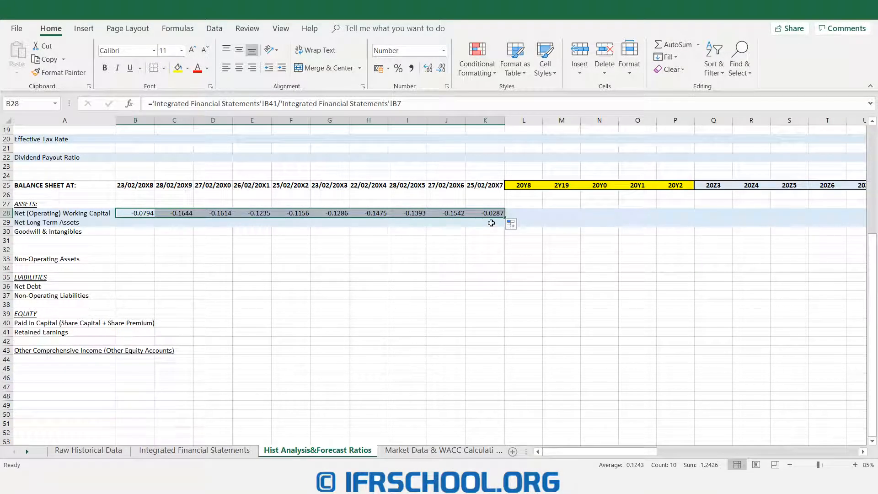
# - Set the forecast net working capital ratio to -0.12 in L28 and fill it across the forecast years through V28
pyautogui.click(520, 213)
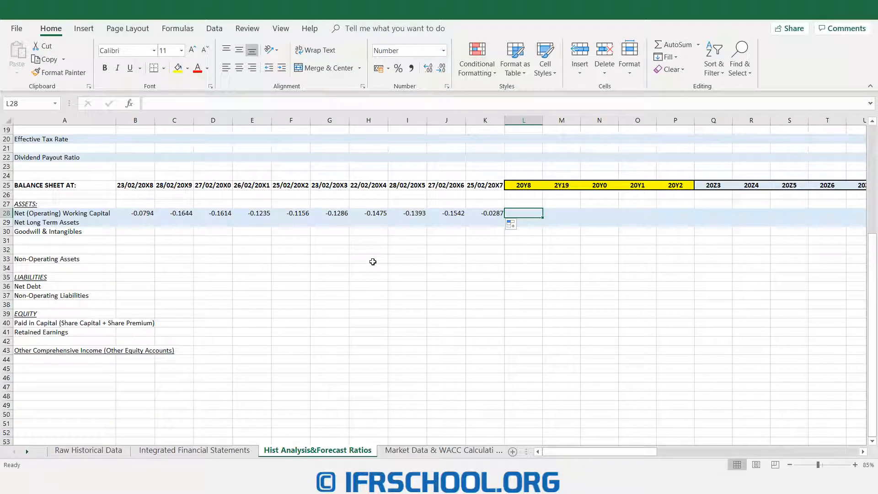
pyautogui.write('-0.12')
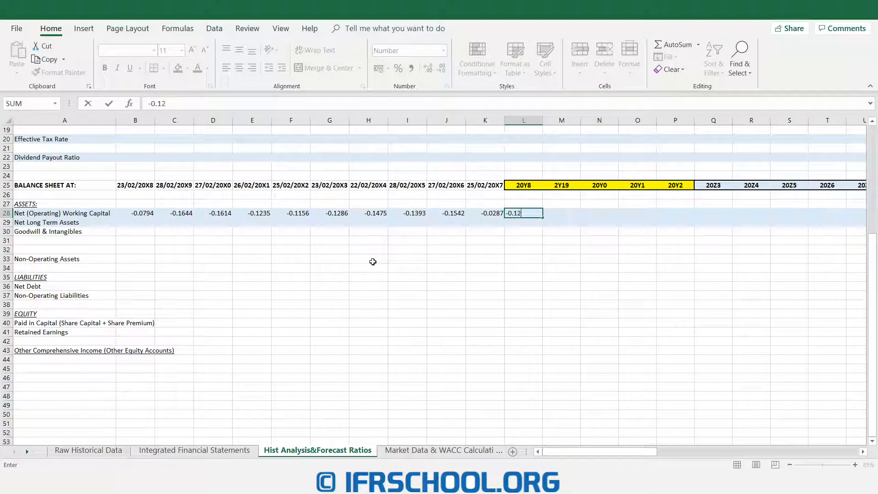
pyautogui.press('Tab')
pyautogui.click(530, 213)
pyautogui.moveTo(542, 218); pyautogui.dragTo(731, 209)
pyautogui.moveTo(589, 452); pyautogui.dragTo(571, 455)
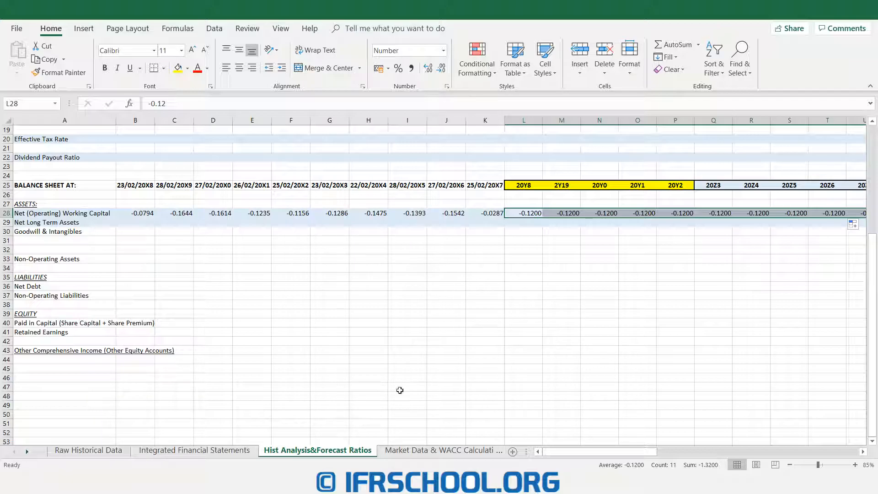
# - On the Integrated Financial Statements sheet, forecast 20Y8 net working capital in L41 as the ratio in L28 multiplied by sales revenue in L7
pyautogui.click(201, 450)
pyautogui.scroll(-9, 515, 219)
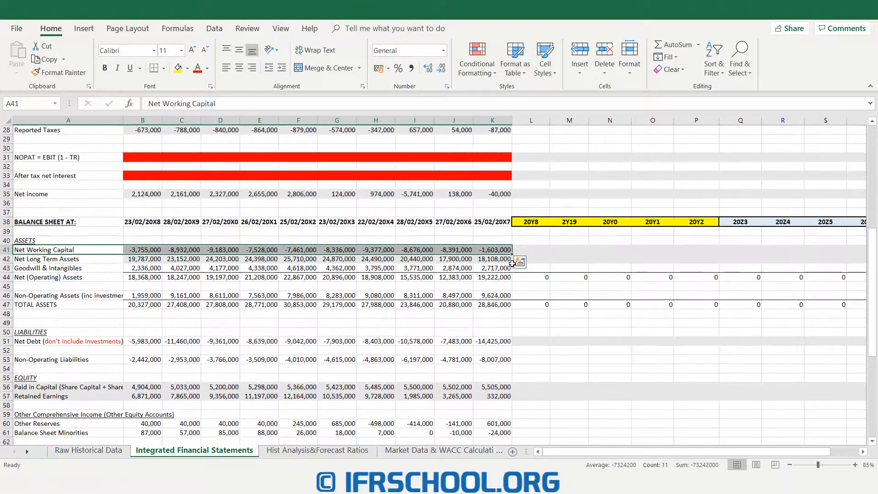
pyautogui.scroll(-1, 512, 262)
pyautogui.moveTo(530, 222); pyautogui.dragTo(842, 221)
pyautogui.moveTo(590, 455); pyautogui.dragTo(576, 455)
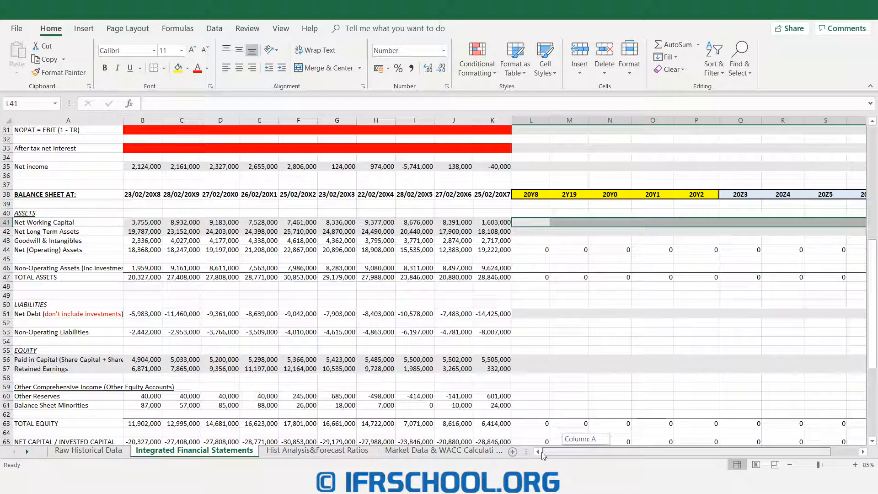
pyautogui.click(531, 220)
pyautogui.write('=')
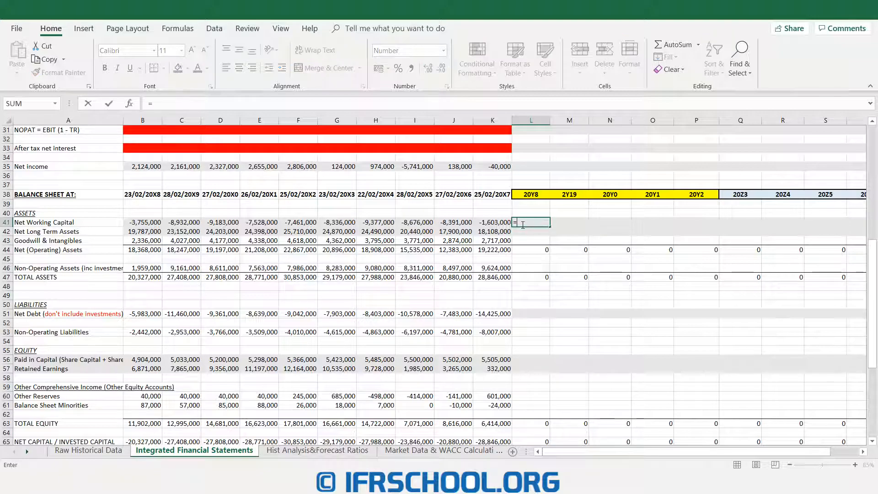
pyautogui.click(320, 450)
pyautogui.click(526, 213)
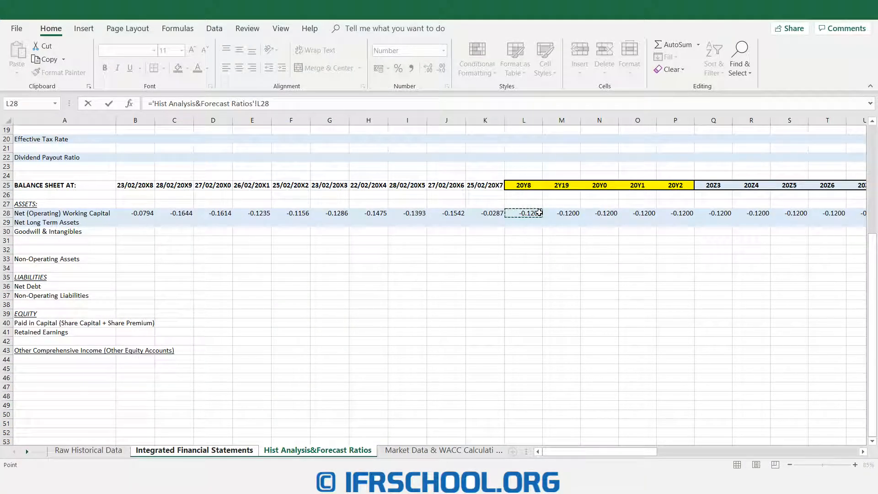
pyautogui.write('*')
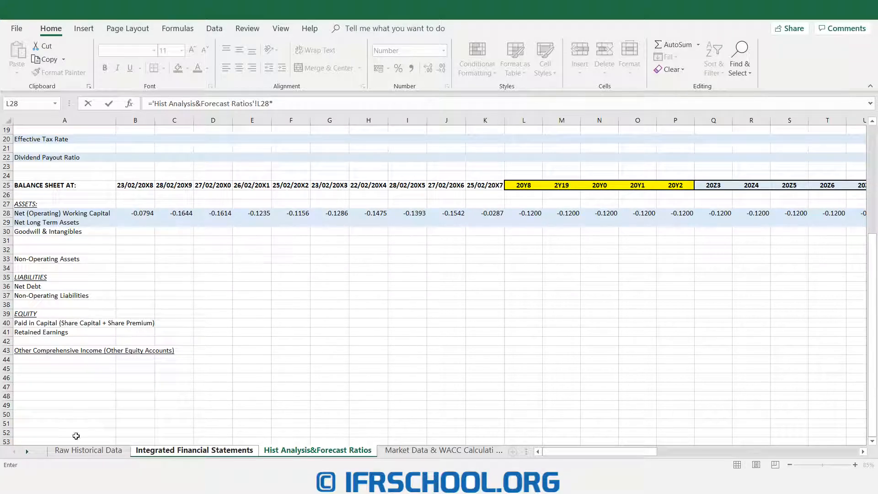
pyautogui.click(194, 450)
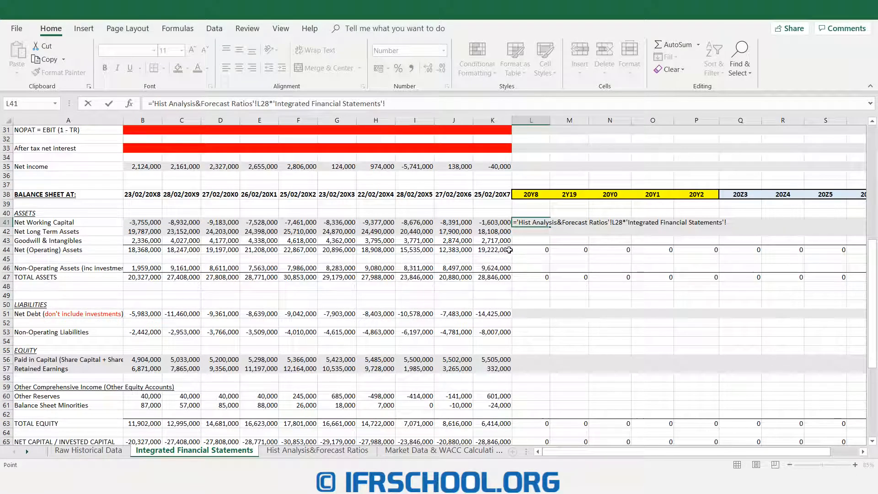
pyautogui.scroll(7, 526, 226)
pyautogui.scroll(4, 527, 226)
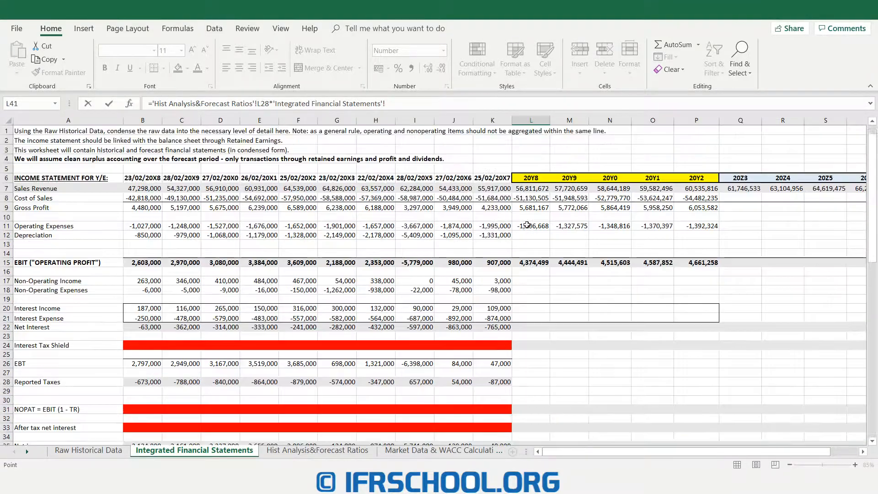
pyautogui.click(526, 189)
pyautogui.press('Return')
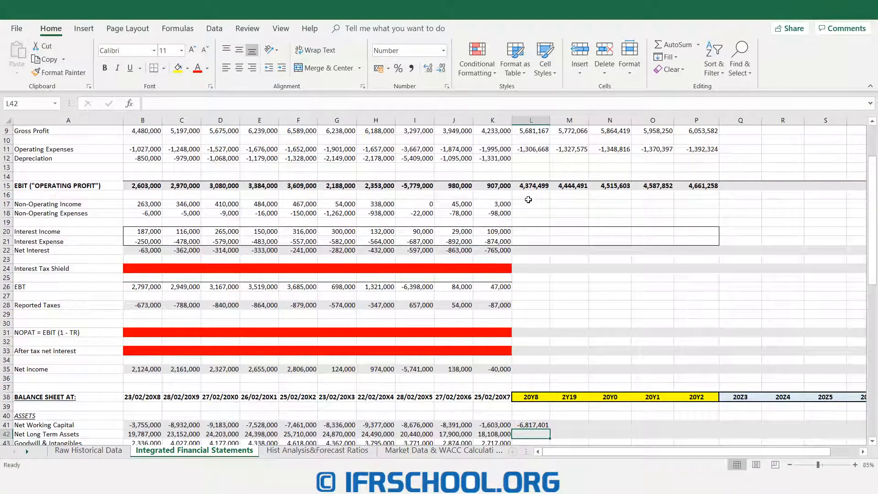
# - Fill the net working capital forecast formula from L41 across the remaining forecast years through V41
pyautogui.scroll(-3, 536, 320)
pyautogui.click(533, 342)
pyautogui.moveTo(550, 346); pyautogui.dragTo(859, 346)
pyautogui.moveTo(760, 451); pyautogui.dragTo(728, 451)
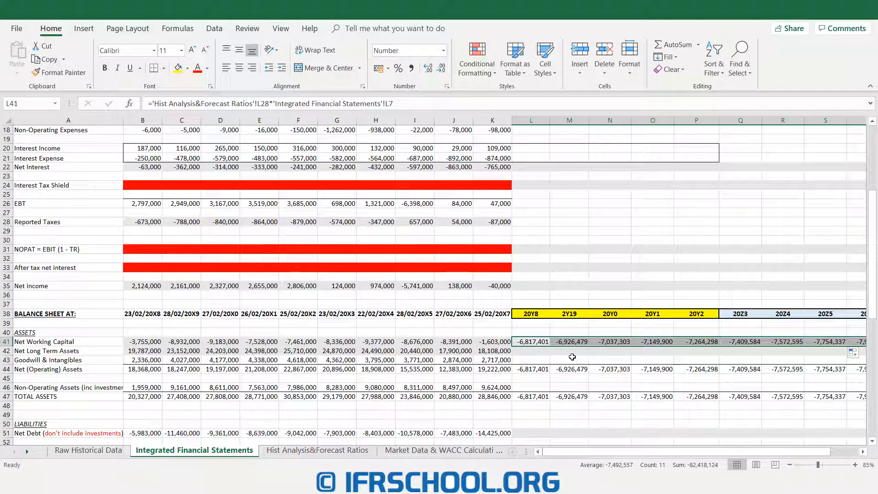
# - Examine the historical and forecast net working capital values, and the historical net long term assets row
pyautogui.moveTo(142, 342); pyautogui.dragTo(488, 344)
pyautogui.moveTo(582, 452); pyautogui.dragTo(610, 453)
pyautogui.moveTo(374, 341); pyautogui.dragTo(804, 350)
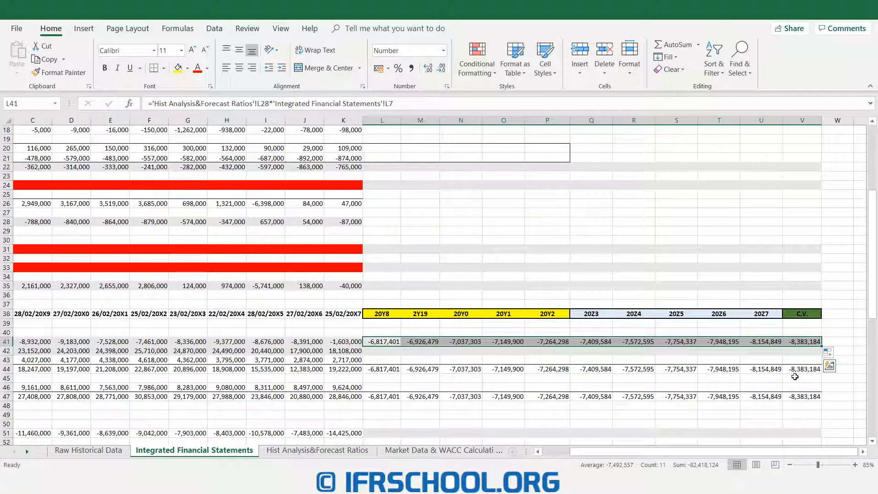
pyautogui.moveTo(607, 453); pyautogui.dragTo(554, 453)
pyautogui.click(526, 350)
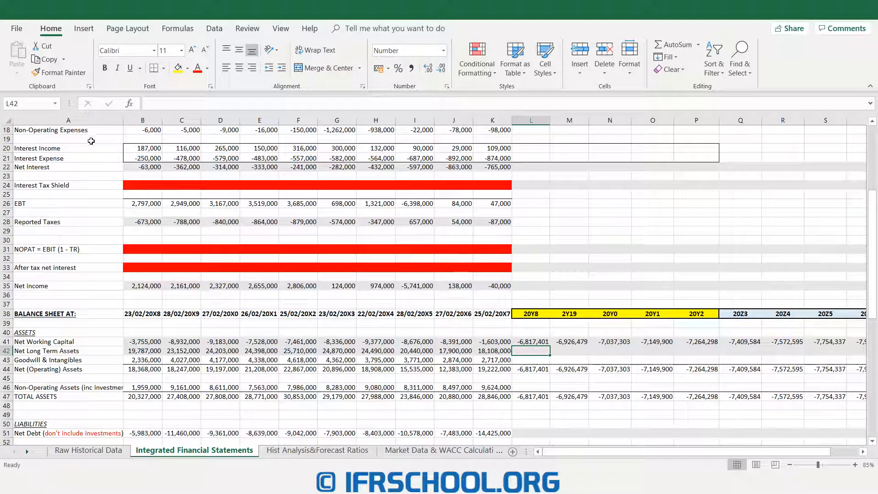
pyautogui.scroll(-4, 99, 151)
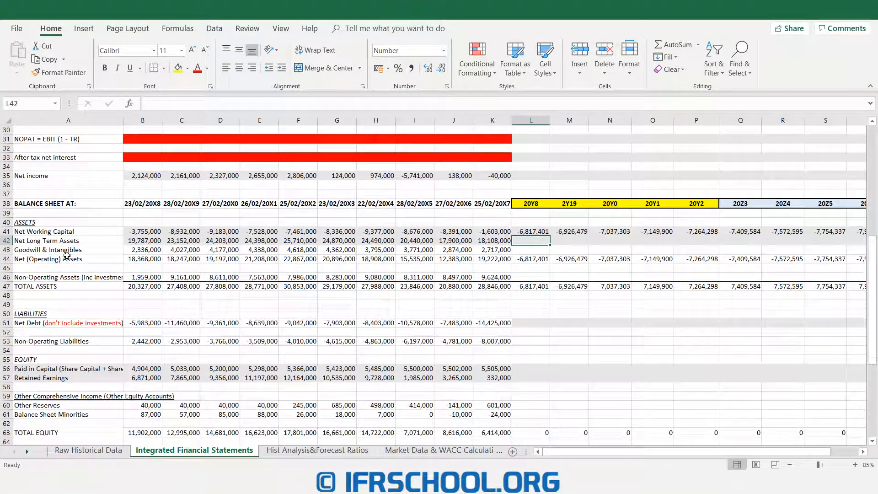
pyautogui.moveTo(73, 241); pyautogui.dragTo(495, 238)
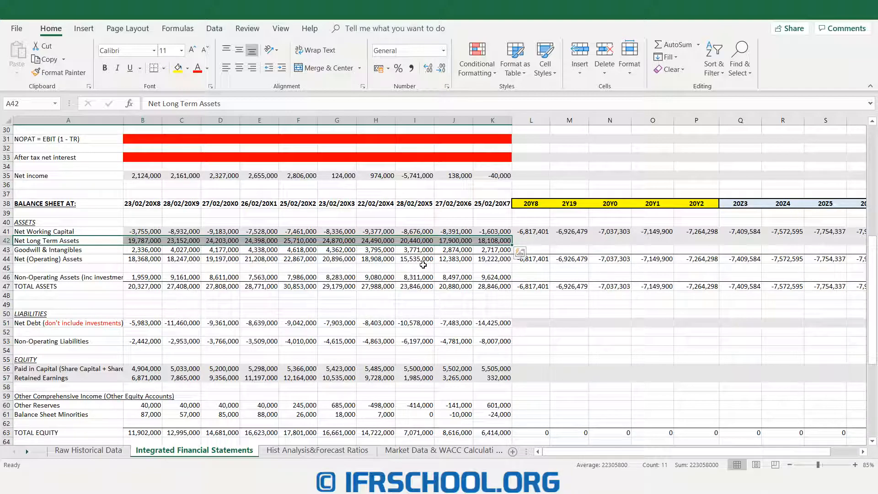
# - On the Hist Analysis&Forecast Ratios sheet, calculate net long term assets divided by sales revenue in B29 and fill the formula through K29
pyautogui.click(310, 451)
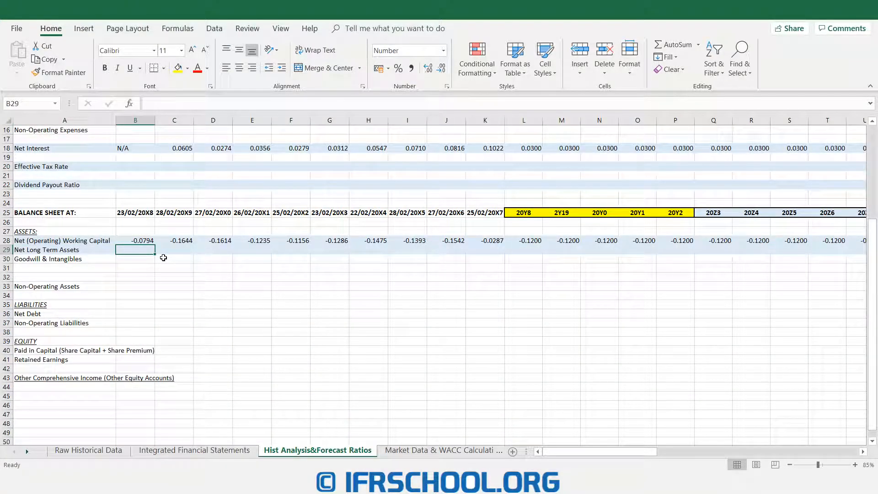
pyautogui.write('=')
pyautogui.click(194, 450)
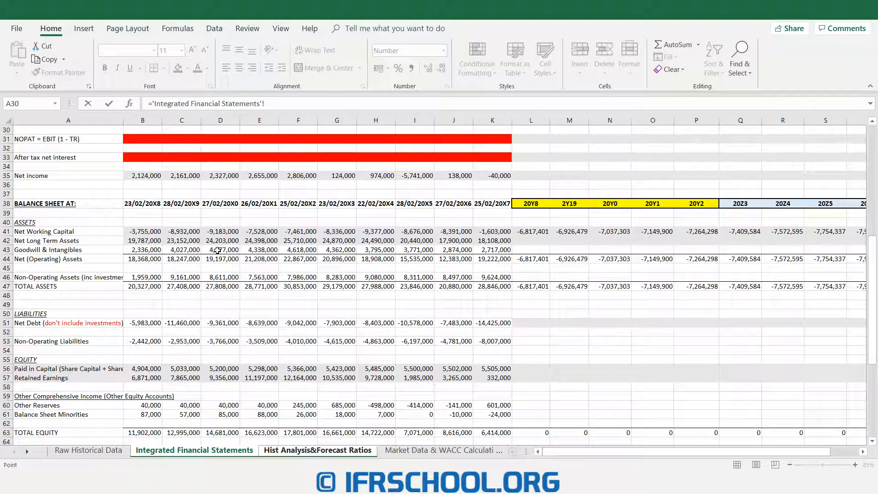
pyautogui.click(144, 240)
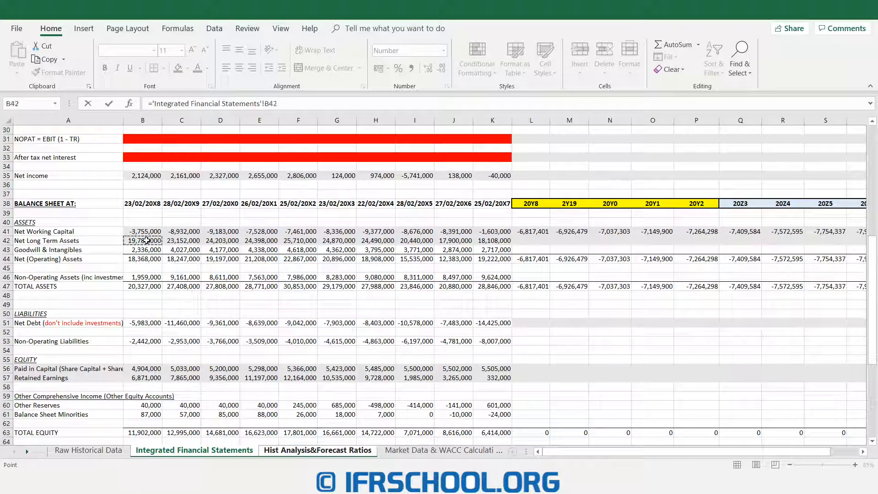
pyautogui.scroll(10, 152, 237)
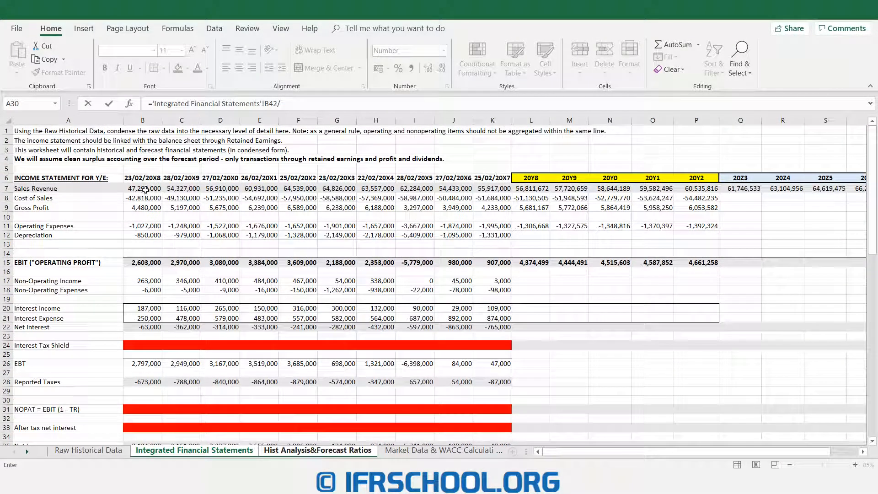
pyautogui.click(145, 189)
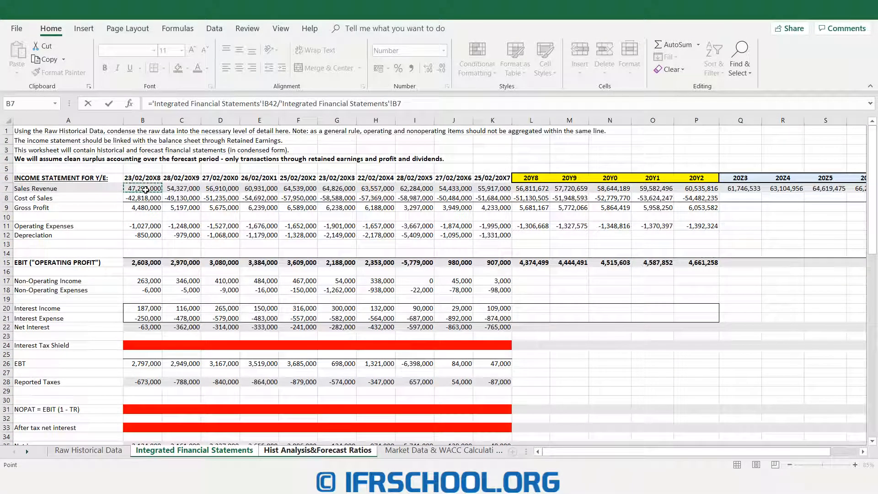
pyautogui.press('Return')
pyautogui.moveTo(155, 255); pyautogui.dragTo(497, 247)
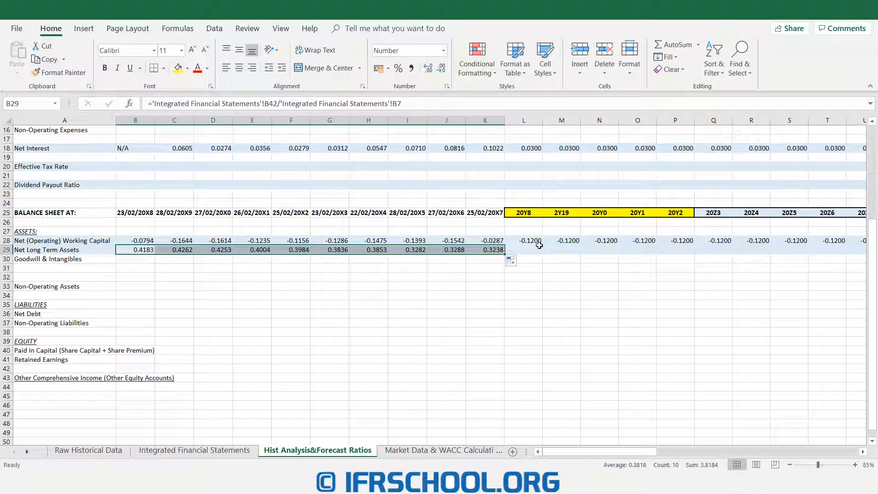
# - Set the forecast net long term assets ratio to 0.40 in L29 and fill it across the forecast years through V29
pyautogui.click(516, 250)
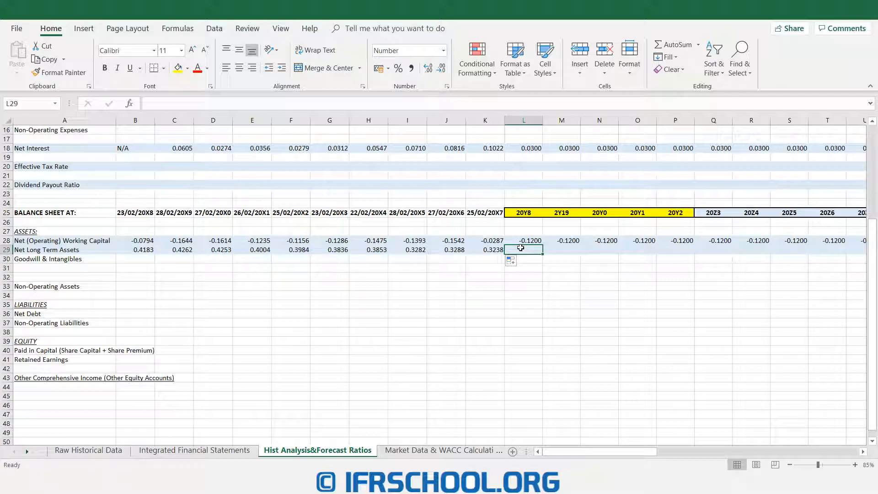
pyautogui.write('0.4')
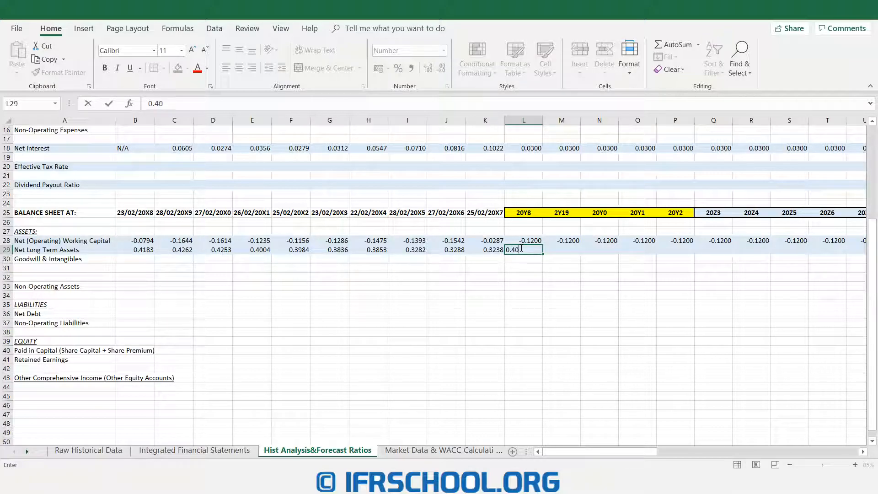
pyautogui.press('Return')
pyautogui.click(521, 249)
pyautogui.moveTo(542, 254); pyautogui.dragTo(808, 251)
pyautogui.moveTo(652, 452); pyautogui.dragTo(648, 451)
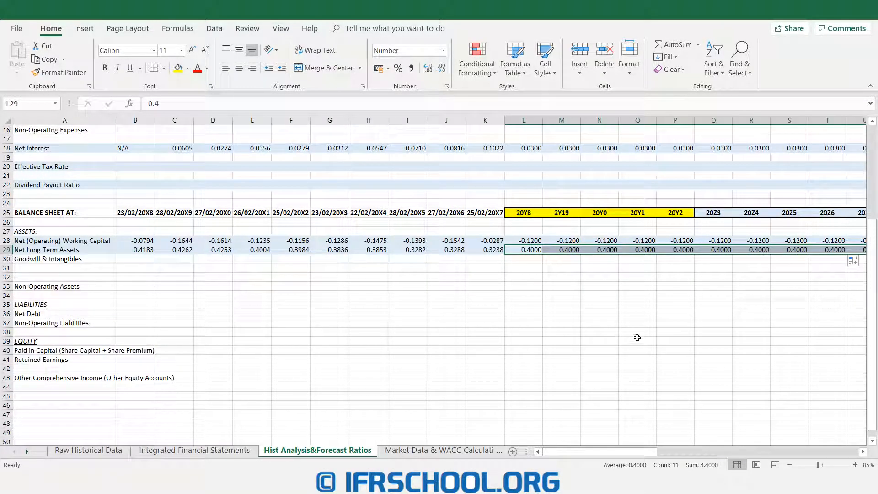
# - On the Integrated Financial Statements sheet, calculate 20Y8 net long term assets in L42 as forecast ratio L29 times sales revenue L7
pyautogui.click(246, 451)
pyautogui.scroll(-8, 539, 231)
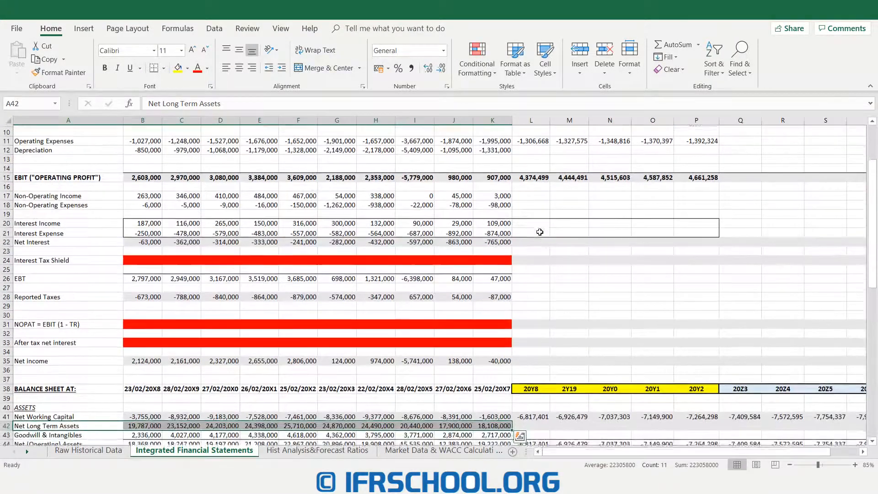
pyautogui.scroll(-1, 540, 243)
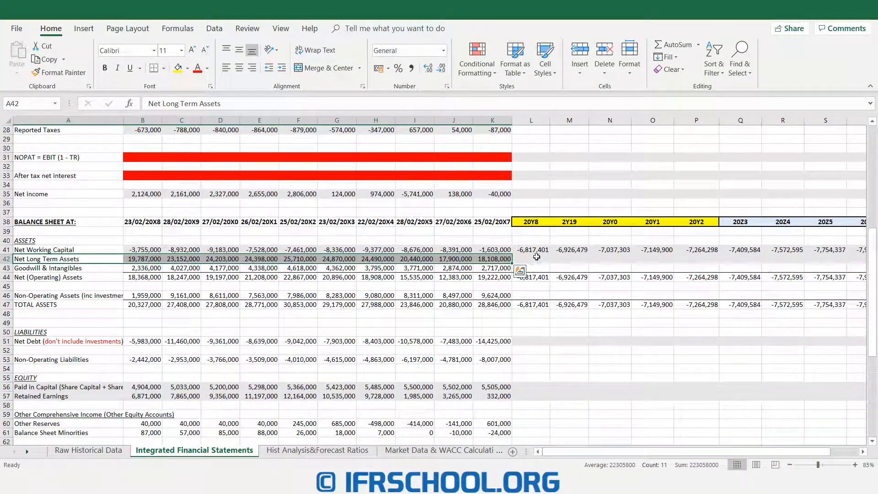
pyautogui.click(535, 258)
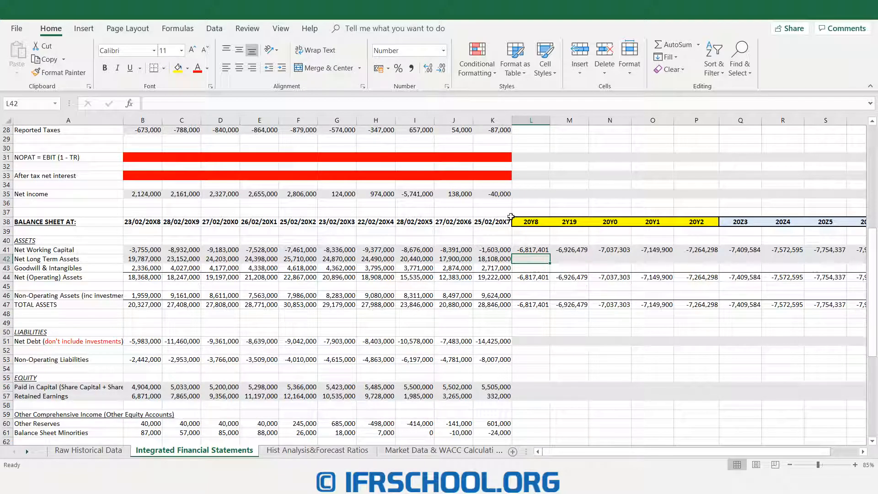
pyautogui.write('=')
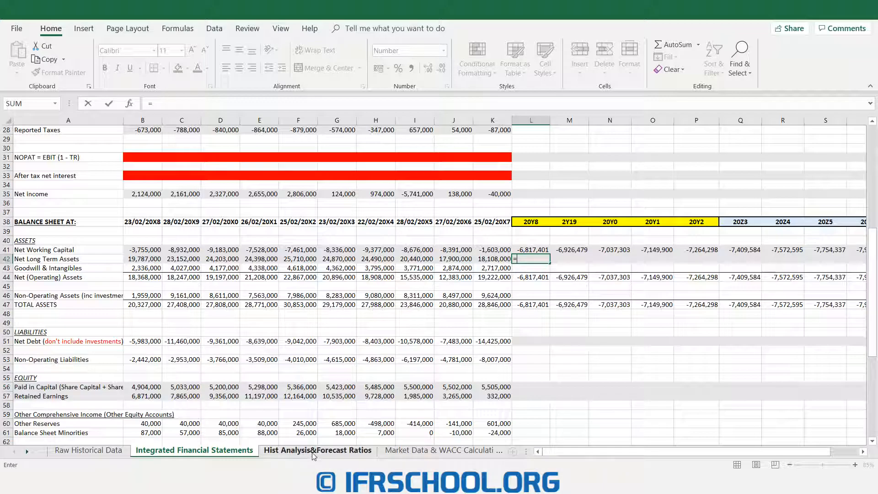
pyautogui.click(317, 450)
pyautogui.click(525, 250)
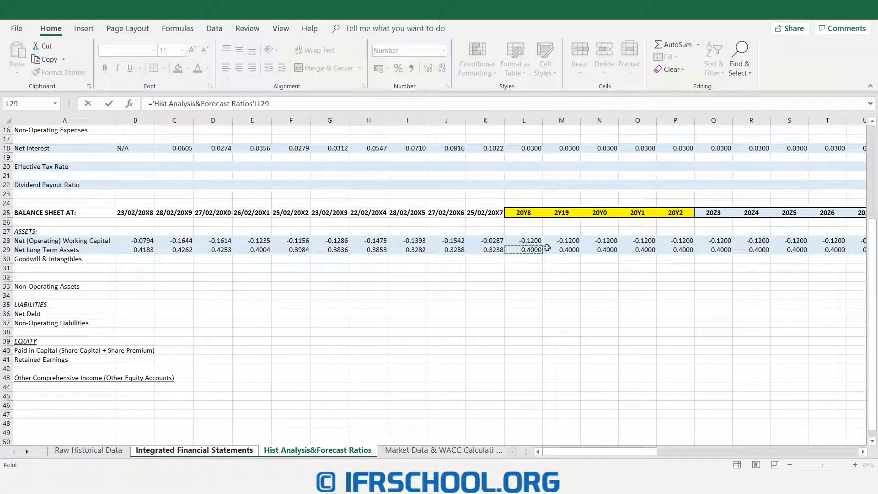
pyautogui.write('*')
pyautogui.click(195, 450)
pyautogui.scroll(7, 530, 280)
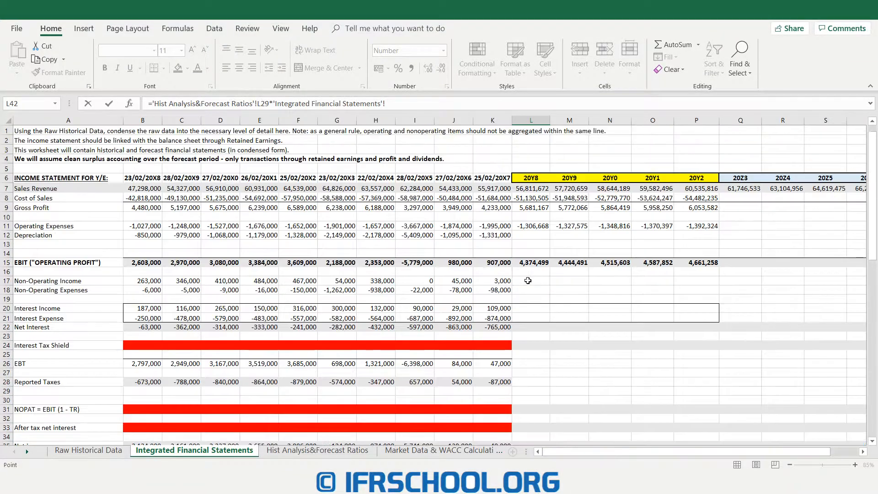
pyautogui.click(532, 188)
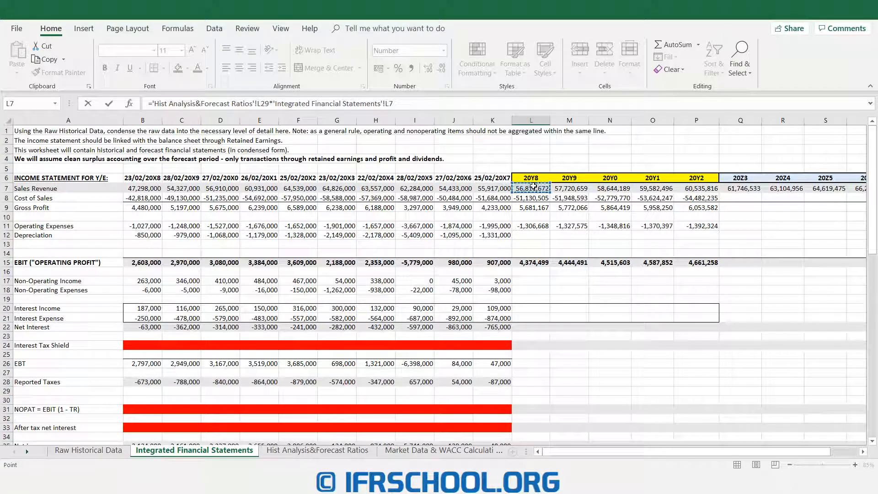
pyautogui.press('Return')
# - Fill the net long term assets forecast formula from L42 across the remaining forecast years through V42
pyautogui.scroll(-5, 607, 244)
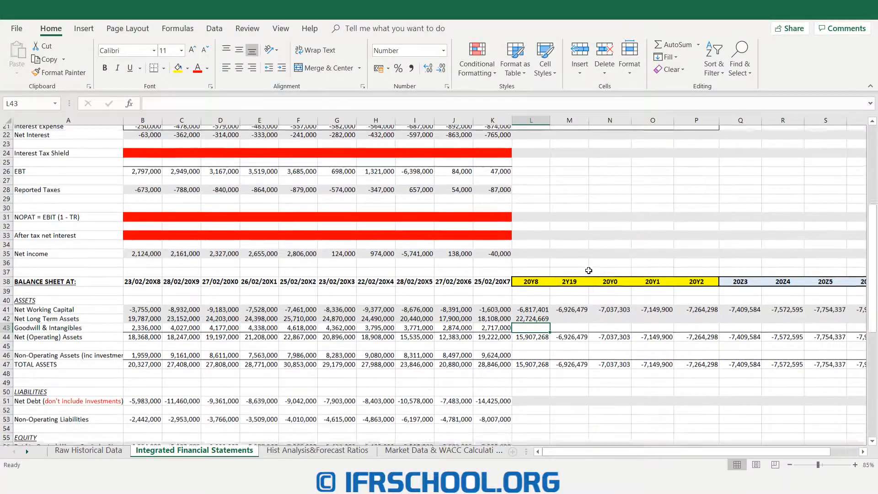
pyautogui.click(548, 288)
pyautogui.moveTo(550, 290); pyautogui.dragTo(864, 286)
pyautogui.press('Down')
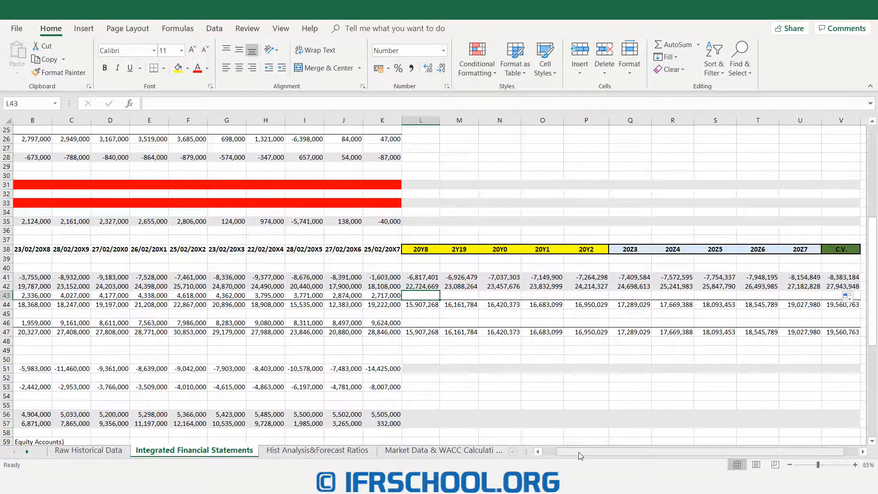
# - Examine the historical goodwill and intangibles and non-operating assets rows within the balance sheet's assets section
pyautogui.moveTo(579, 452); pyautogui.dragTo(566, 452)
pyautogui.scroll(-4, 66, 177)
pyautogui.scroll(-1, 66, 177)
pyautogui.moveTo(48, 185); pyautogui.dragTo(492, 185)
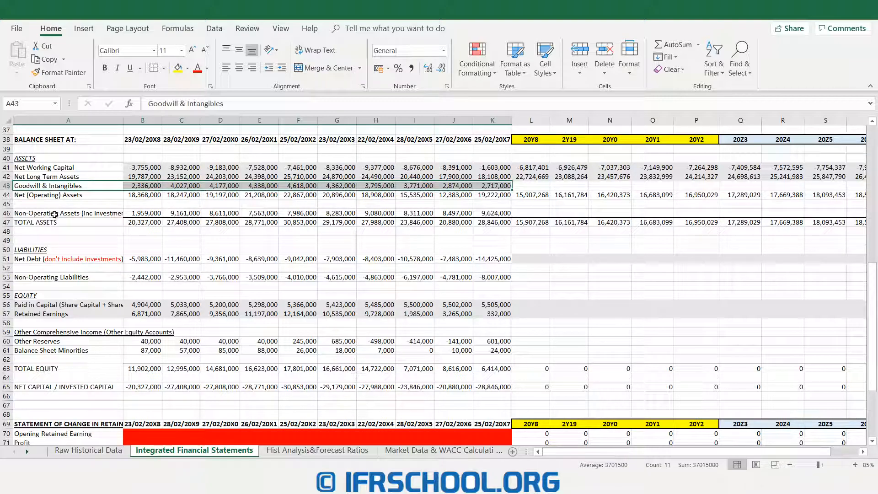
pyautogui.click(110, 211)
pyautogui.moveTo(110, 211); pyautogui.dragTo(499, 213)
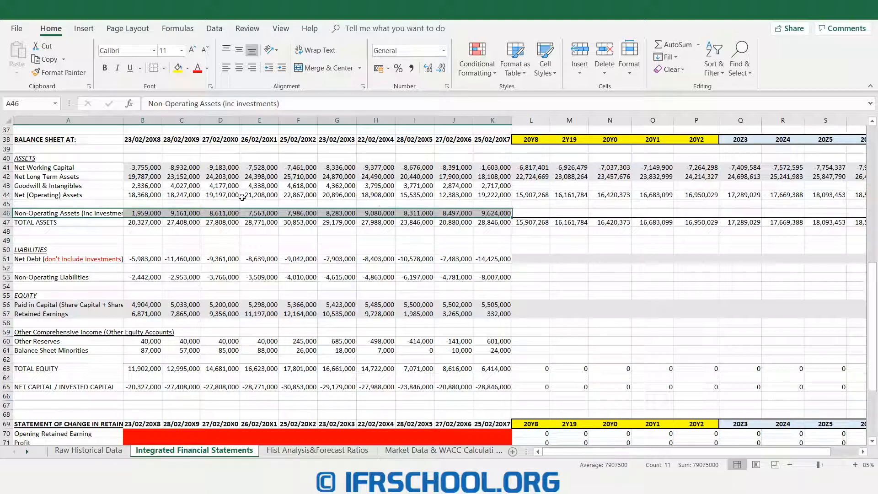
pyautogui.moveTo(81, 159); pyautogui.dragTo(750, 223)
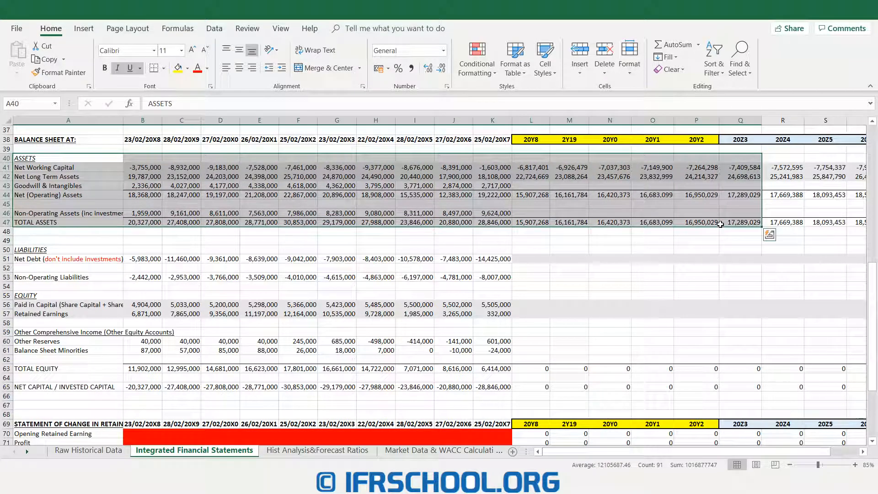
# - Examine the liabilities section, covering the forecast net debt cells and the historical non-operating liabilities
pyautogui.scroll(-2, 477, 259)
pyautogui.moveTo(45, 194); pyautogui.dragTo(850, 346)
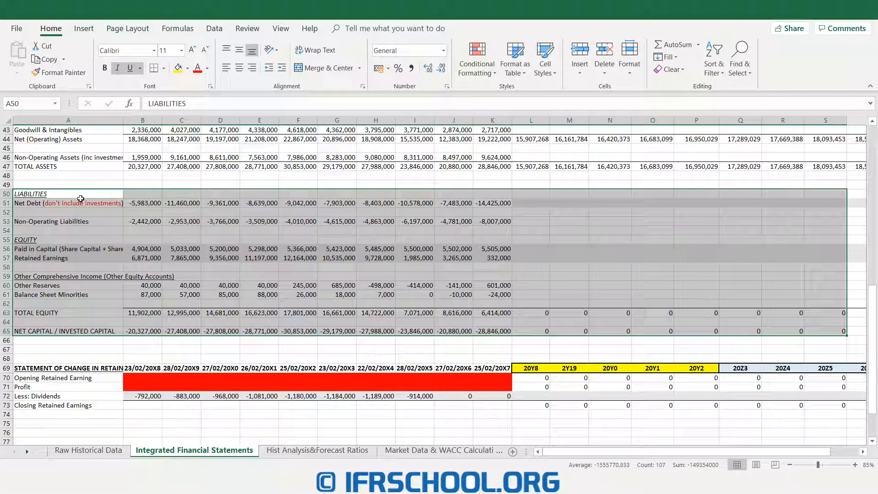
pyautogui.click(74, 204)
pyautogui.moveTo(73, 204); pyautogui.dragTo(821, 204)
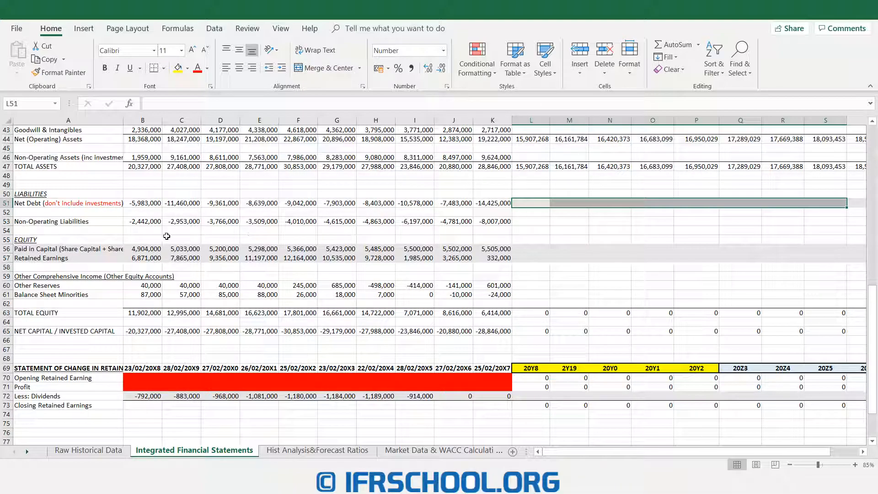
pyautogui.click(116, 221)
pyautogui.moveTo(127, 222); pyautogui.dragTo(489, 220)
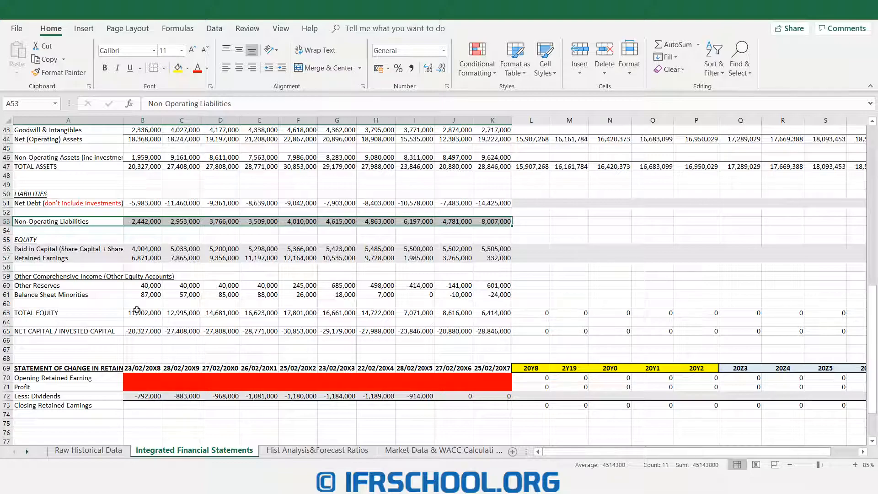
# - Enter 5505000 as the 20Y8 paid in capital in L56 and fill it across the forecast years through V56
pyautogui.moveTo(48, 240); pyautogui.dragTo(667, 331)
pyautogui.click(56, 248)
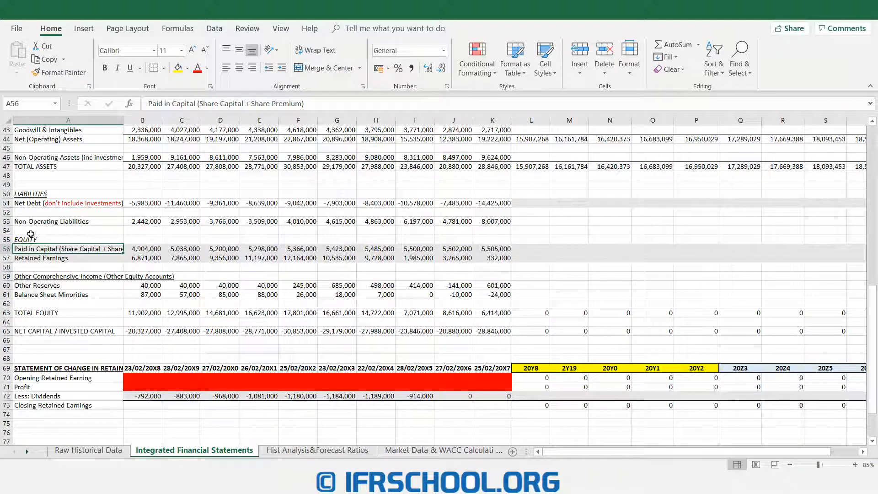
pyautogui.moveTo(67, 248); pyautogui.dragTo(488, 249)
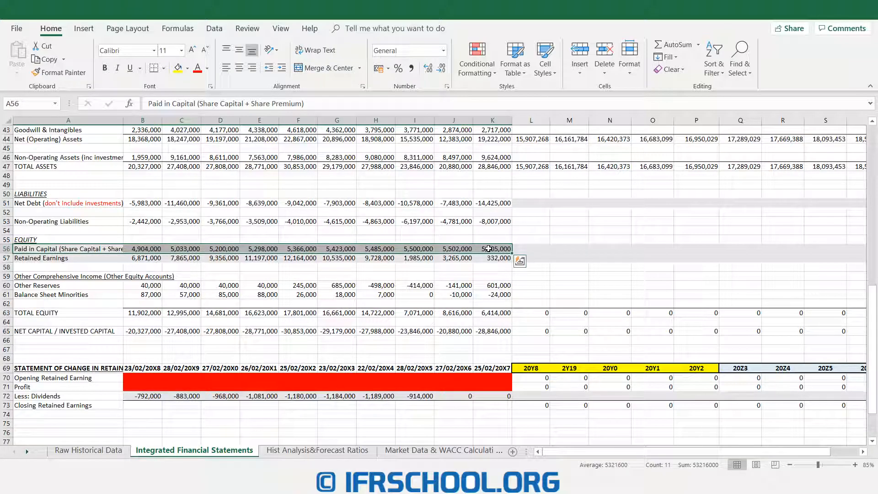
pyautogui.click(488, 249)
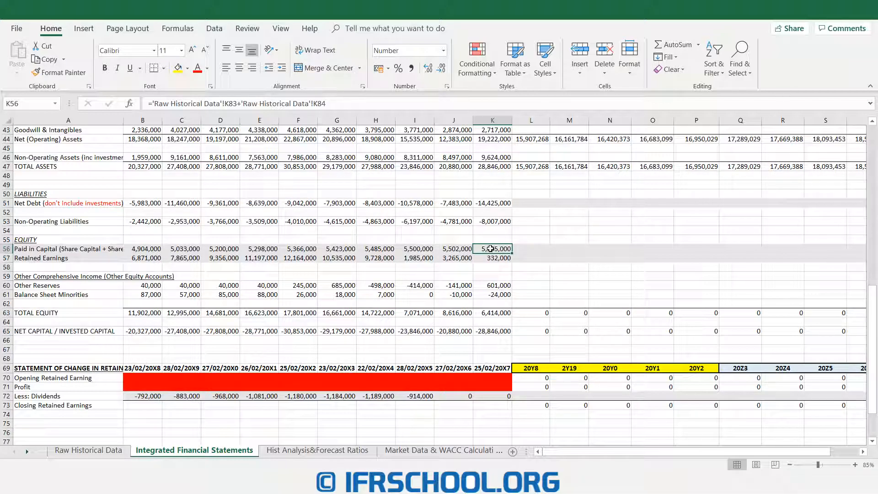
pyautogui.click(532, 252)
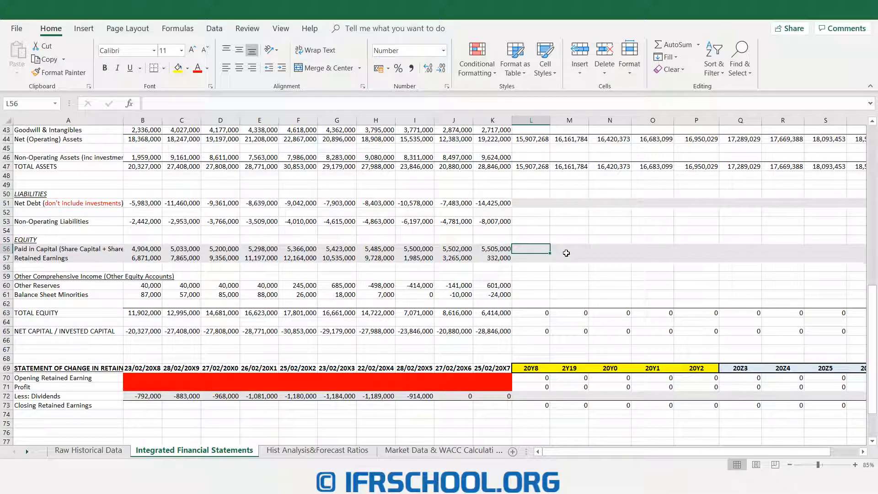
pyautogui.write('5505000')
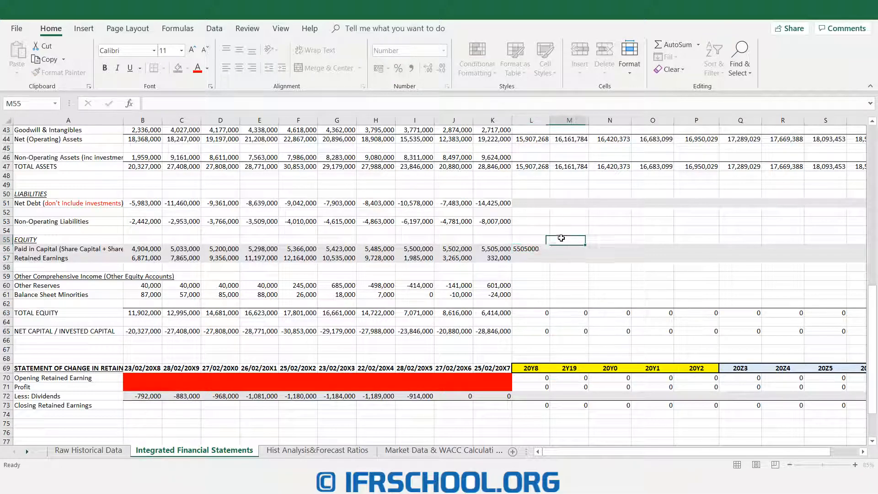
pyautogui.hotkey('ctrl', 'Return')
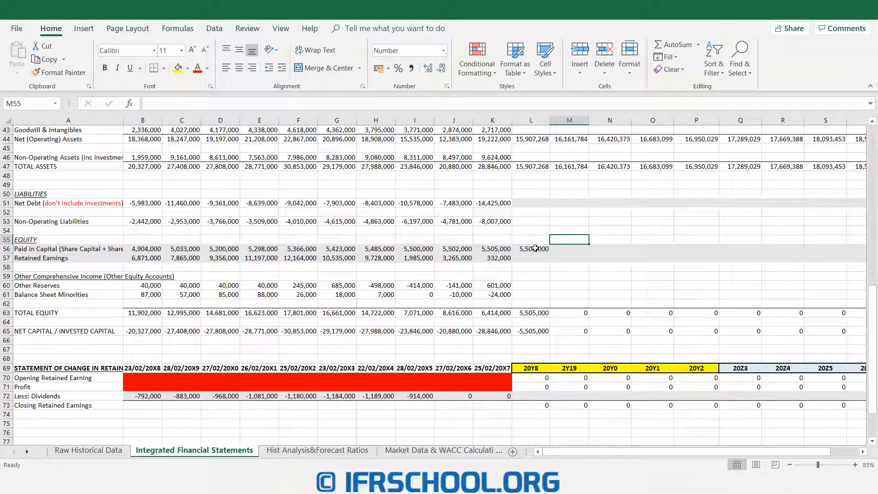
pyautogui.moveTo(551, 253); pyautogui.dragTo(781, 254)
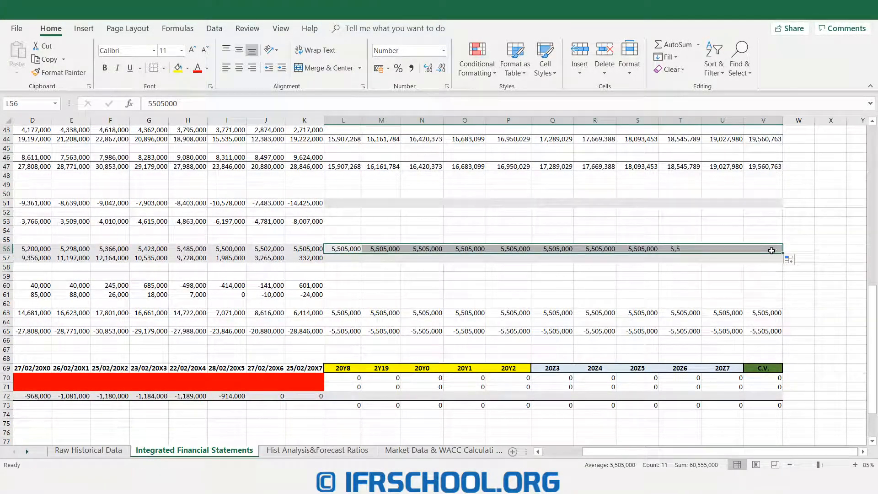
# - Examine the retained earnings row and the statement of change in retained earnings, from opening balance through profit and dividends to closing balance
pyautogui.moveTo(588, 451); pyautogui.dragTo(521, 451)
pyautogui.click(100, 259)
pyautogui.moveTo(108, 257); pyautogui.dragTo(827, 263)
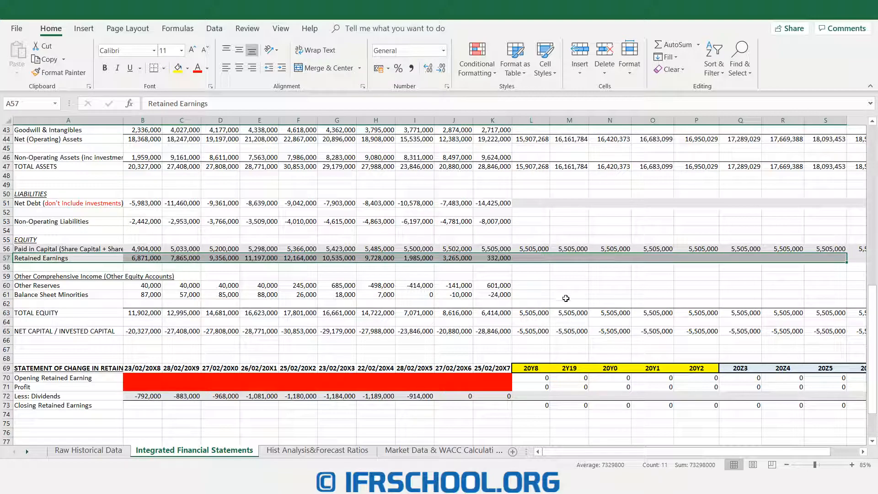
pyautogui.moveTo(59, 359); pyautogui.dragTo(847, 417)
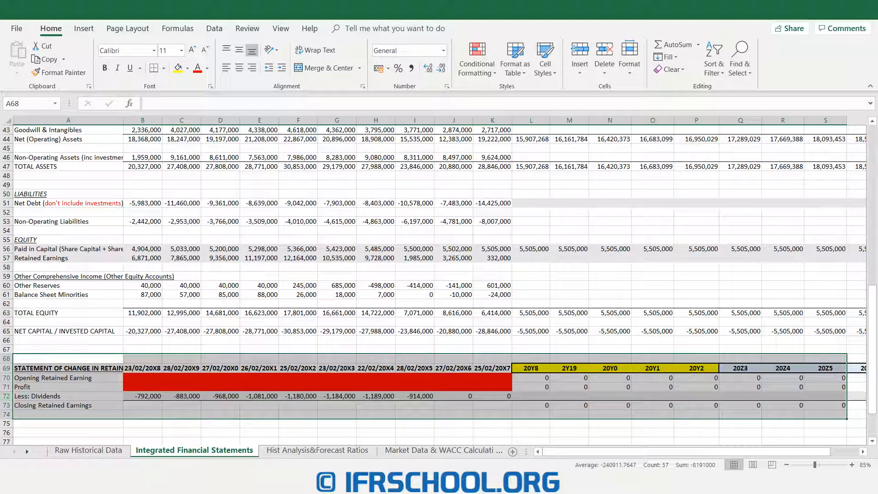
pyautogui.click(66, 376)
pyautogui.moveTo(66, 376); pyautogui.dragTo(63, 406)
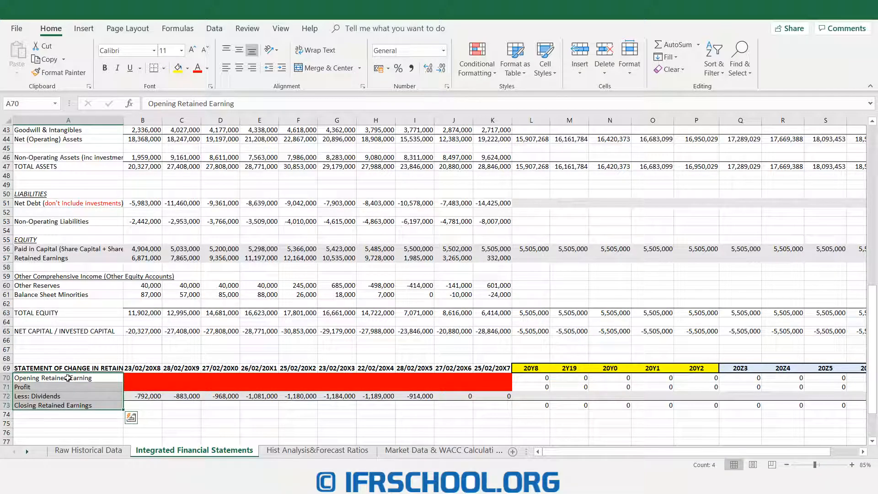
pyautogui.click(68, 377)
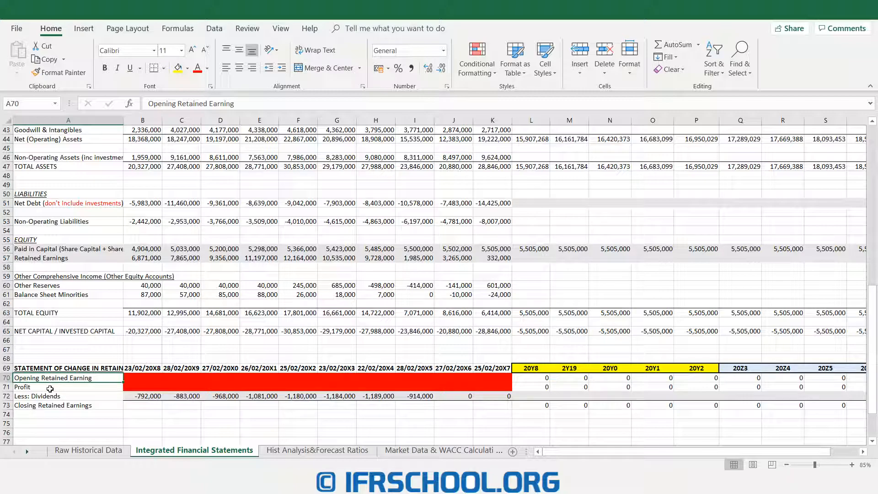
pyautogui.click(53, 388)
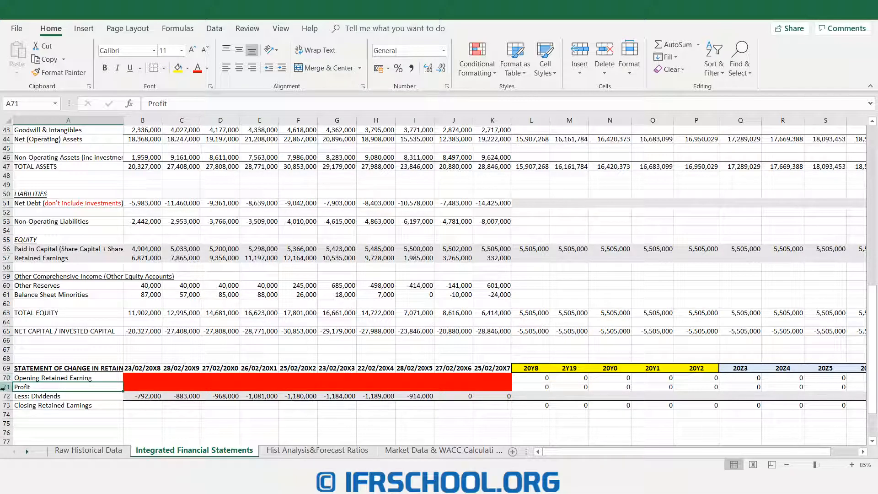
pyautogui.click(51, 397)
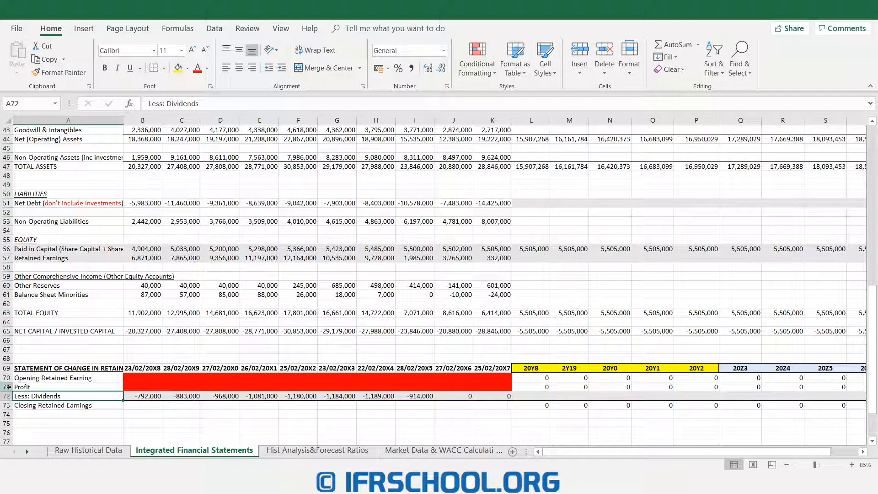
pyautogui.click(42, 406)
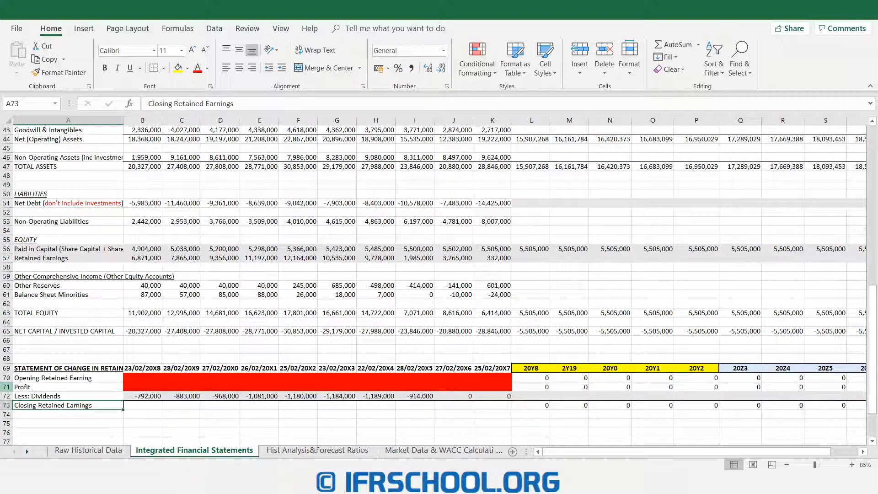
# - Clear the forecast opening retained earning and profit cells in L70:V71
pyautogui.moveTo(544, 379); pyautogui.dragTo(858, 386)
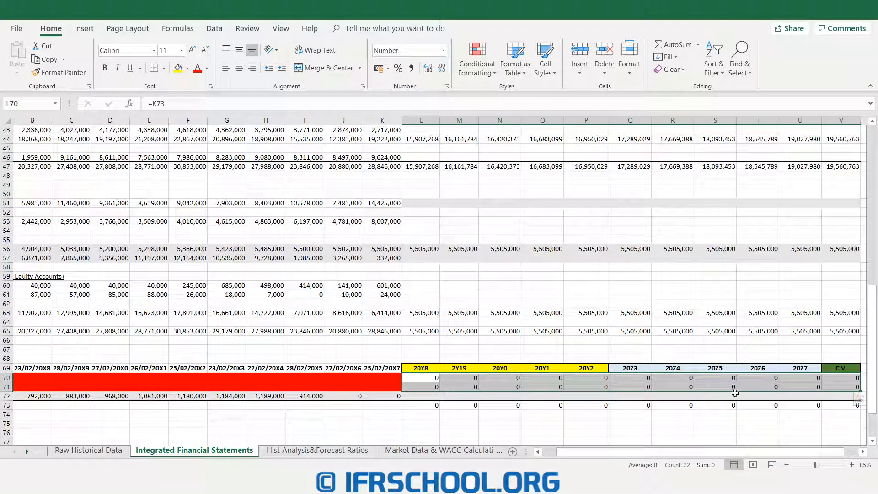
pyautogui.press('Delete')
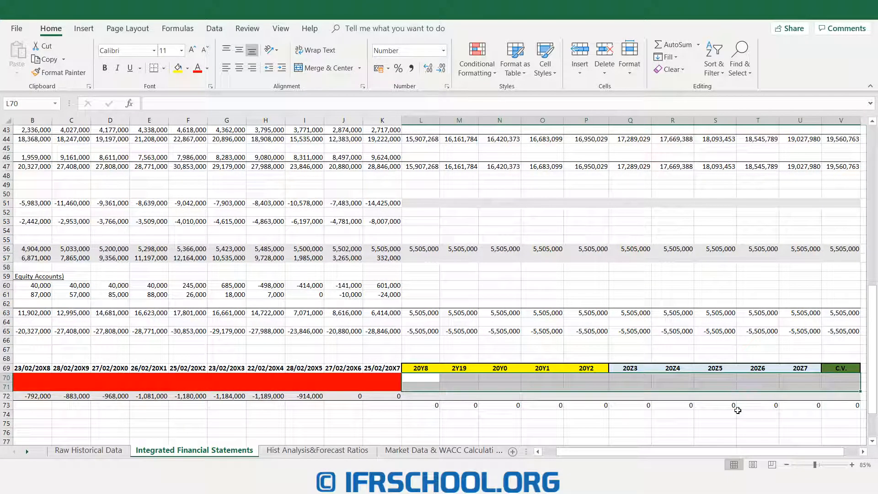
pyautogui.moveTo(606, 452); pyautogui.dragTo(594, 452)
# - Link the 20Y8 opening retained earning in L70 to the last historical Profit (Loss) Account balance, K85 on the Raw Historical Data sheet
pyautogui.click(521, 379)
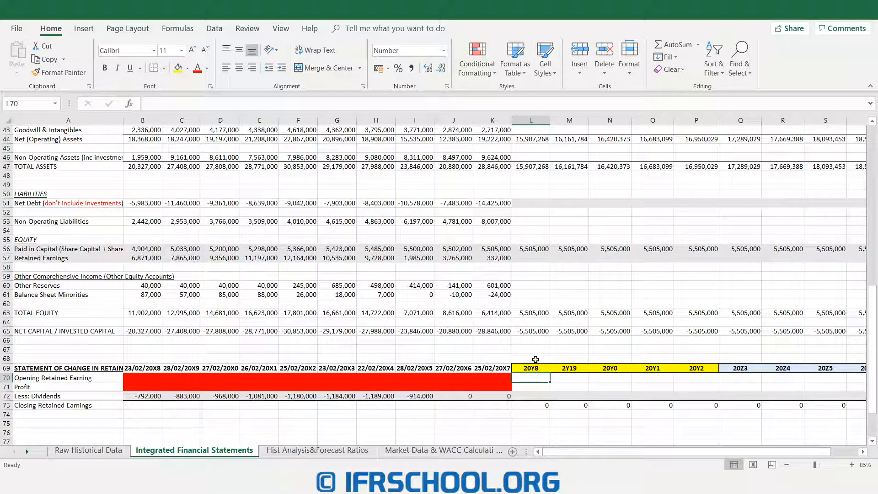
pyautogui.moveTo(535, 360); pyautogui.dragTo(530, 416)
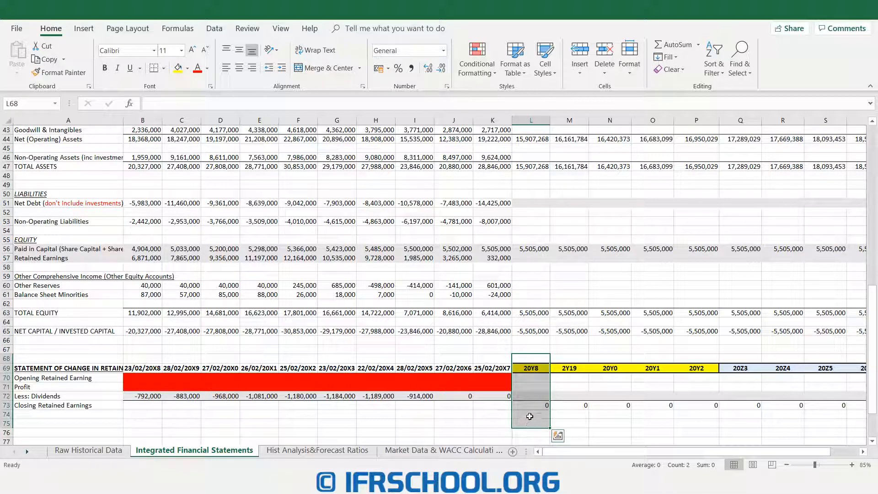
pyautogui.click(530, 378)
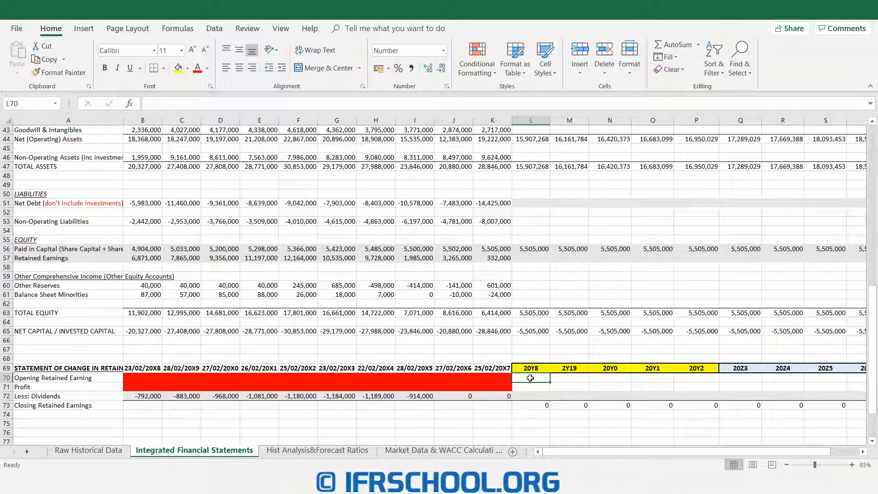
pyautogui.click(74, 378)
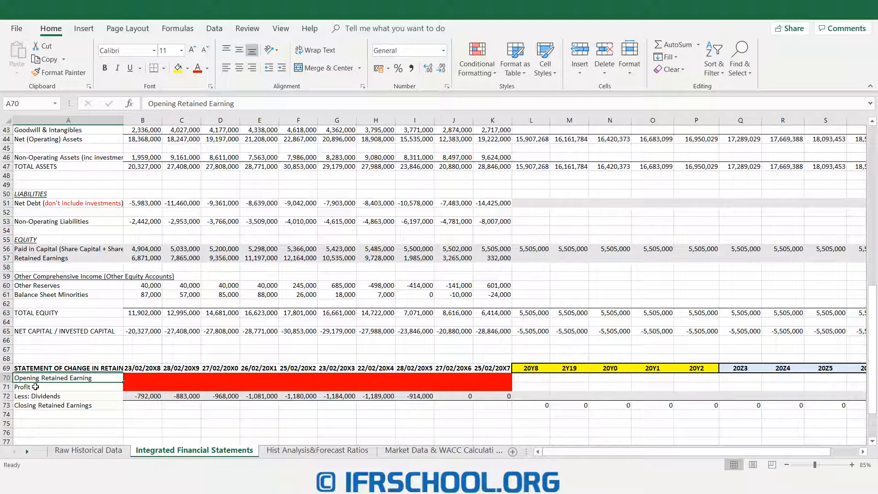
pyautogui.click(535, 378)
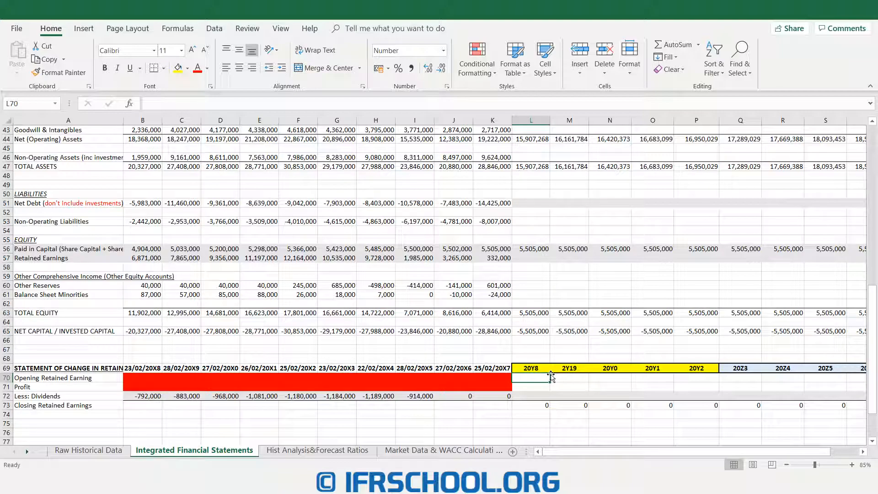
pyautogui.moveTo(499, 357); pyautogui.dragTo(489, 414)
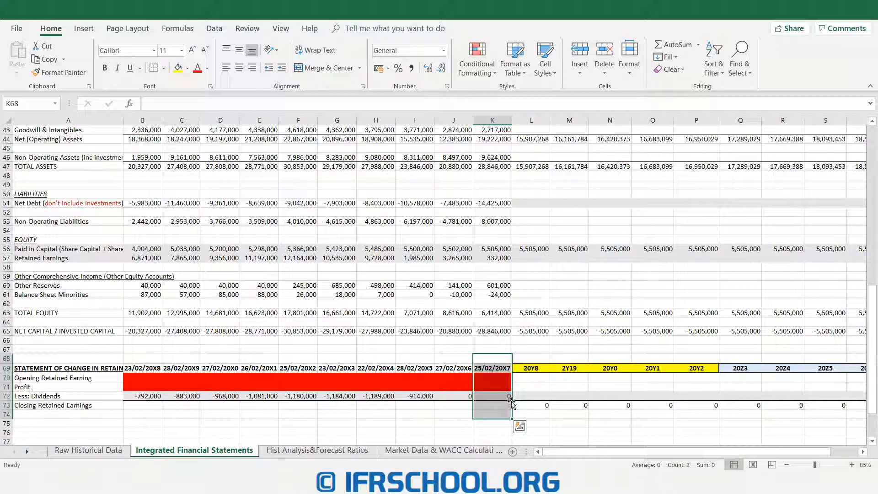
pyautogui.click(529, 378)
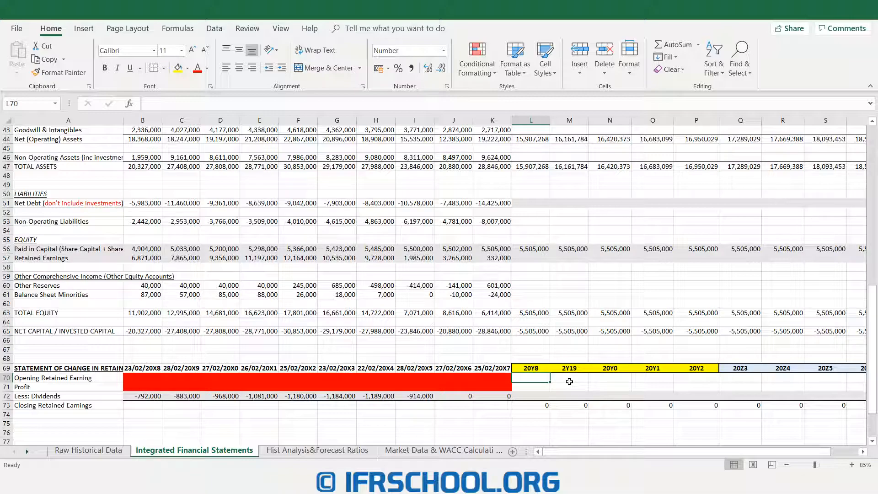
pyautogui.write('=')
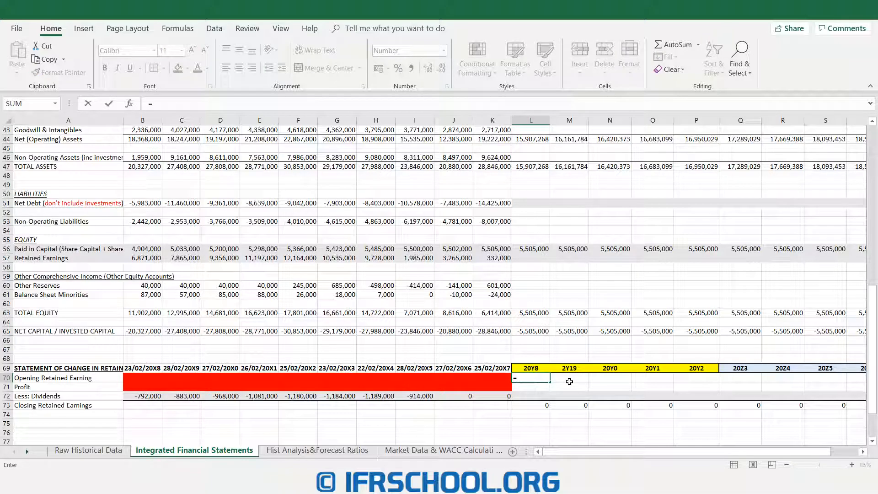
pyautogui.click(81, 454)
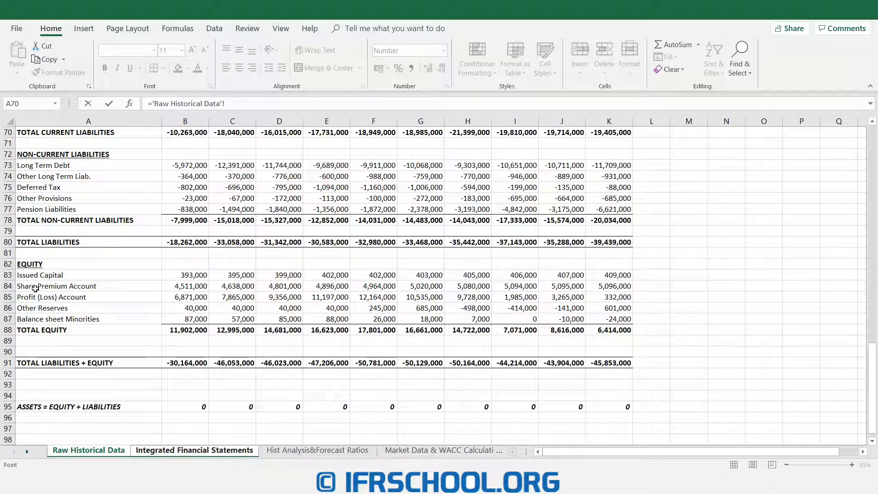
pyautogui.click(618, 298)
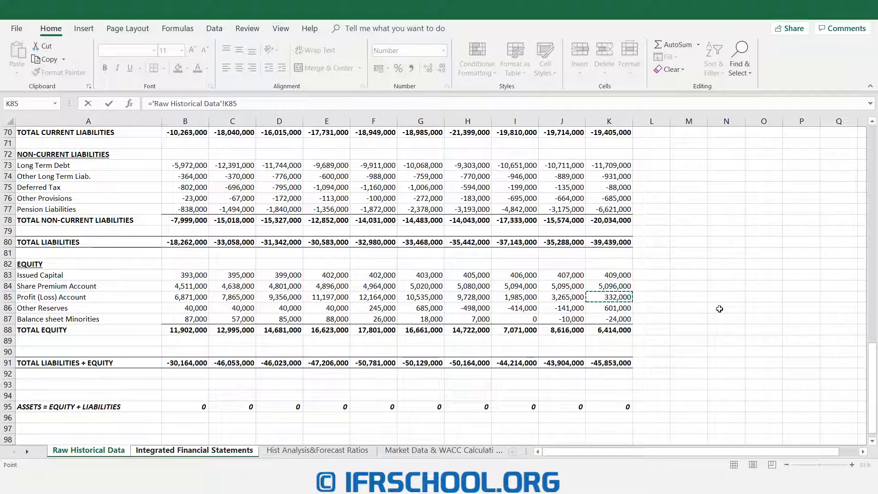
pyautogui.press('Return')
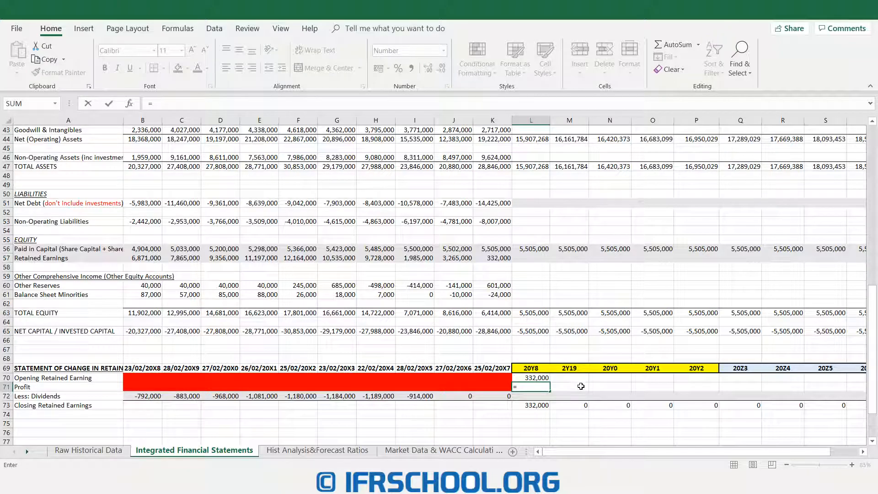
# - Link the 20Y8 profit in L71 to the 20Y8 net income cell L35 in the income statement
pyautogui.write('=')
pyautogui.scroll(3, 567, 362)
pyautogui.scroll(9, 567, 362)
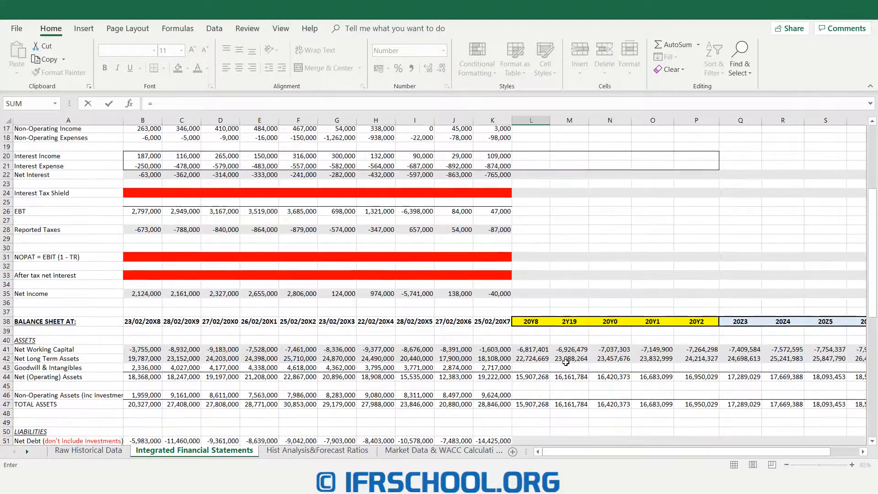
pyautogui.scroll(1, 566, 362)
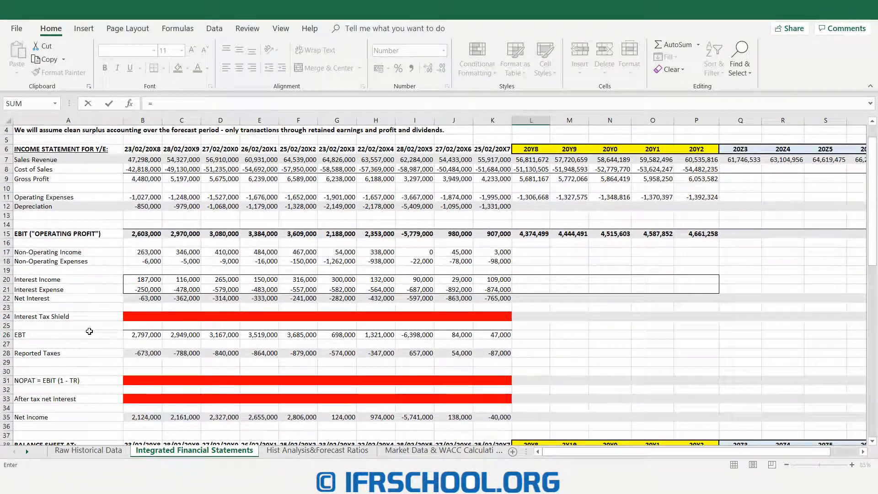
pyautogui.click(530, 417)
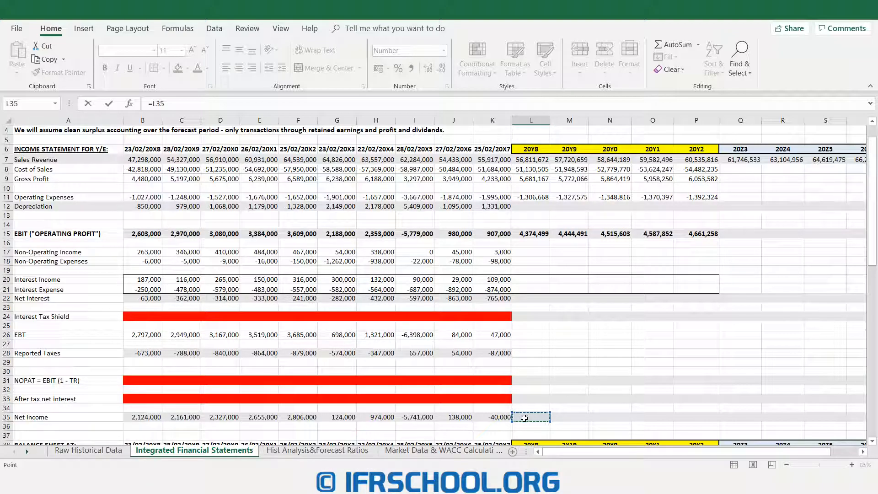
pyautogui.press('Return')
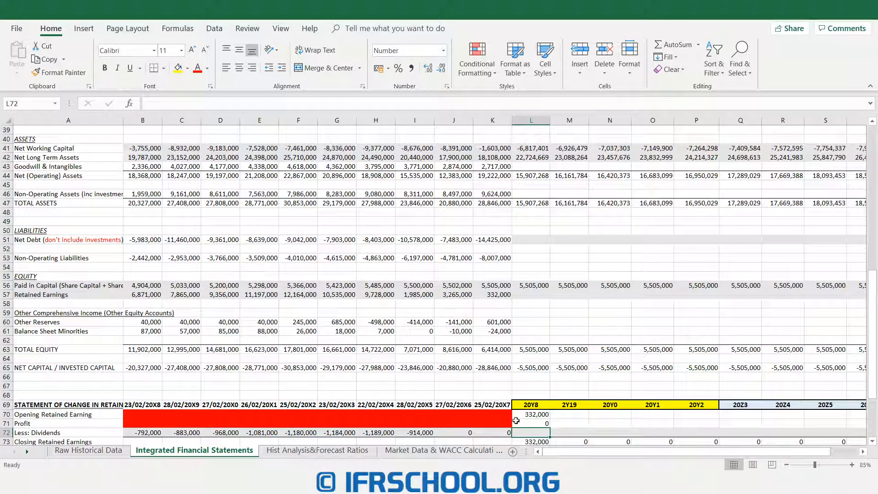
# - Examine the dividends row of the statement of change in retained earnings, including its forecast cells from 20Y8 onward
pyautogui.scroll(-1, 526, 429)
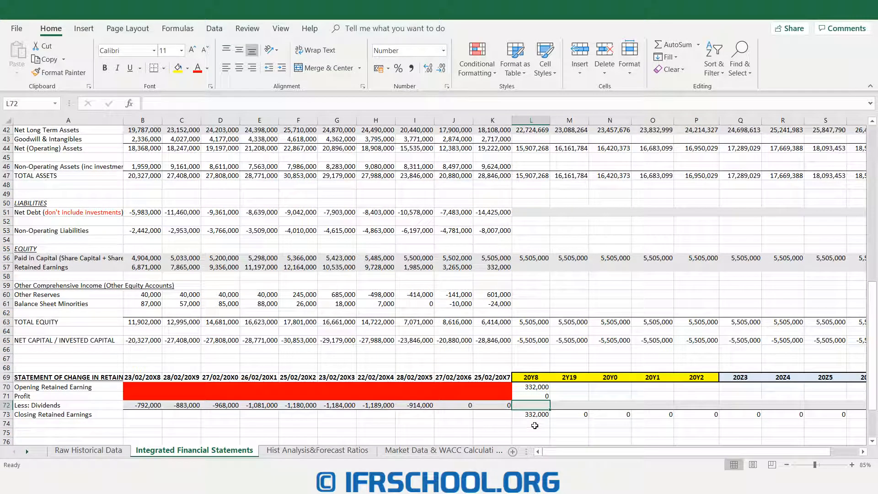
pyautogui.scroll(-3, 558, 422)
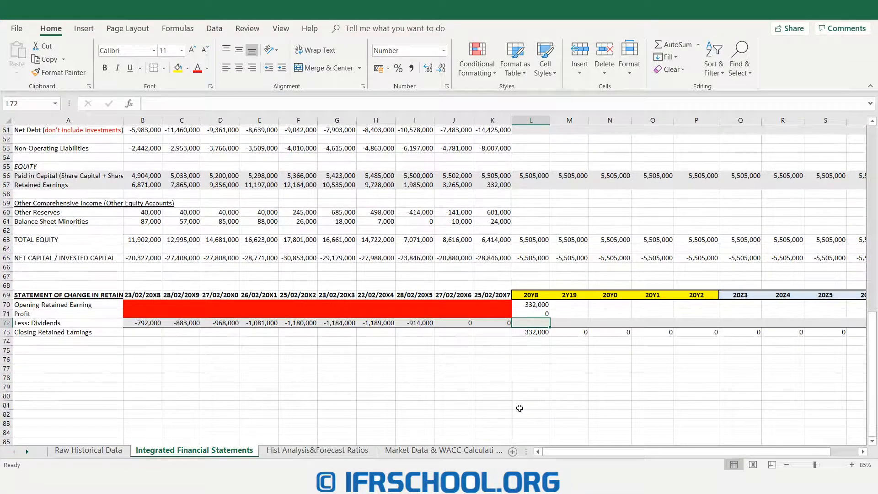
pyautogui.click(72, 322)
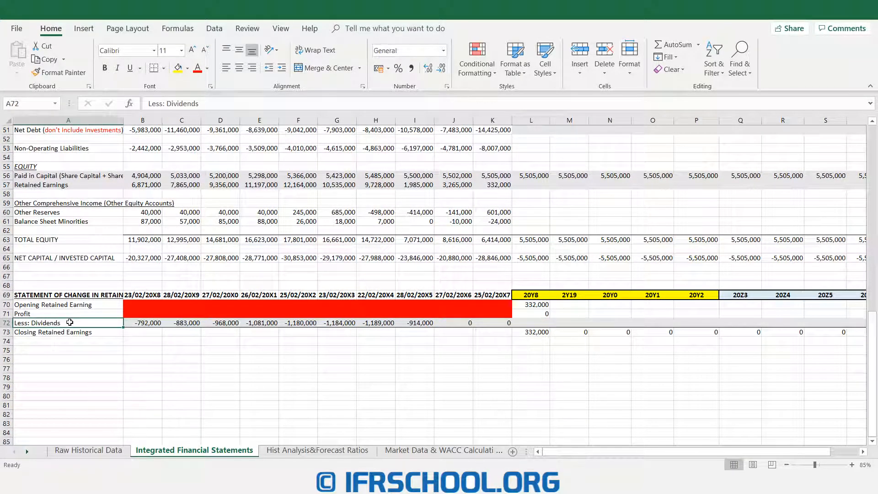
pyautogui.click(529, 323)
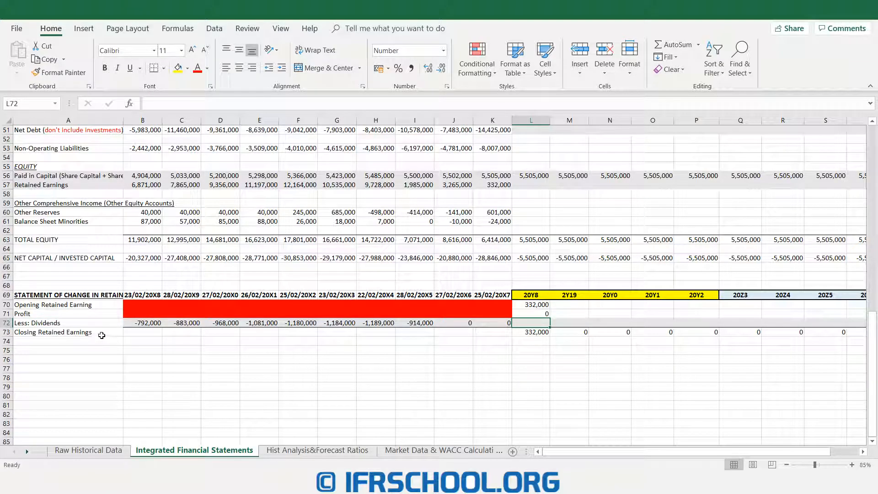
pyautogui.moveTo(543, 323); pyautogui.dragTo(855, 321)
pyautogui.moveTo(569, 450); pyautogui.dragTo(555, 451)
pyautogui.click(536, 321)
# - Calculate the first historical dividend payout ratio in B22 of Hist Analysis&Forecast Ratios as dividends B72 divided by net income B35 from Integrated Financial Statements
pyautogui.click(325, 452)
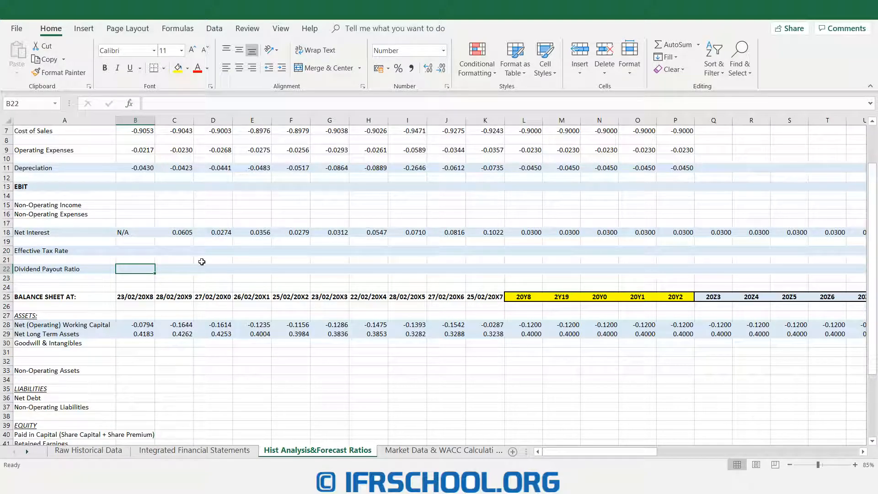
pyautogui.write('=')
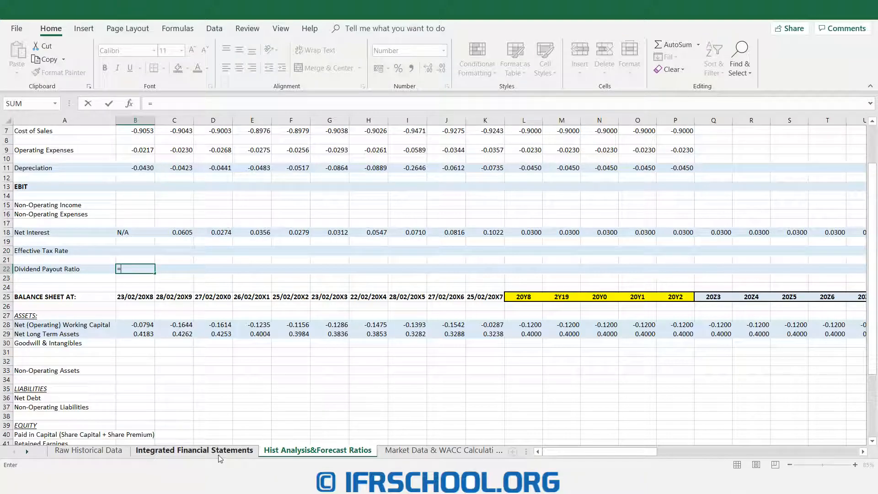
pyautogui.click(218, 452)
pyautogui.click(147, 323)
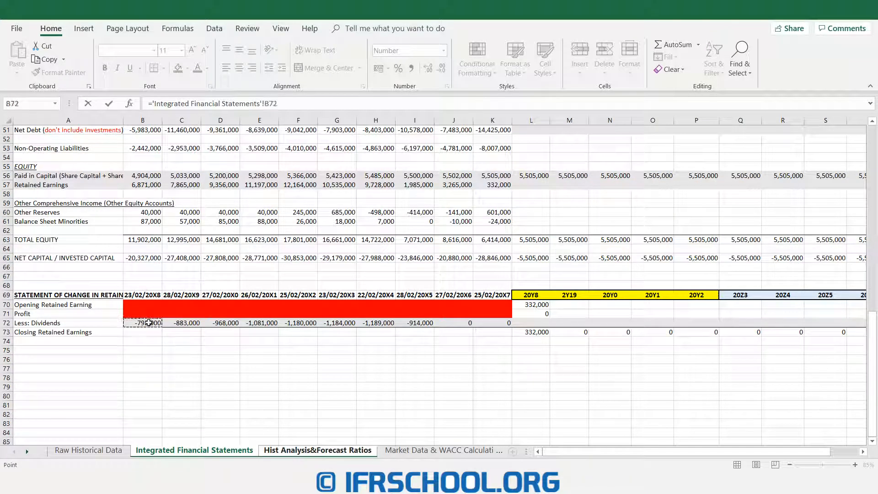
pyautogui.write('/')
pyautogui.scroll(4, 160, 318)
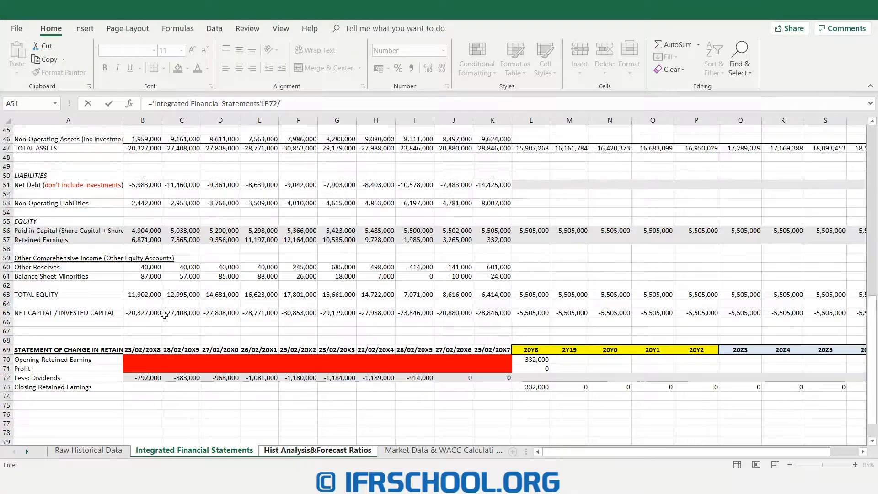
pyautogui.scroll(9, 167, 313)
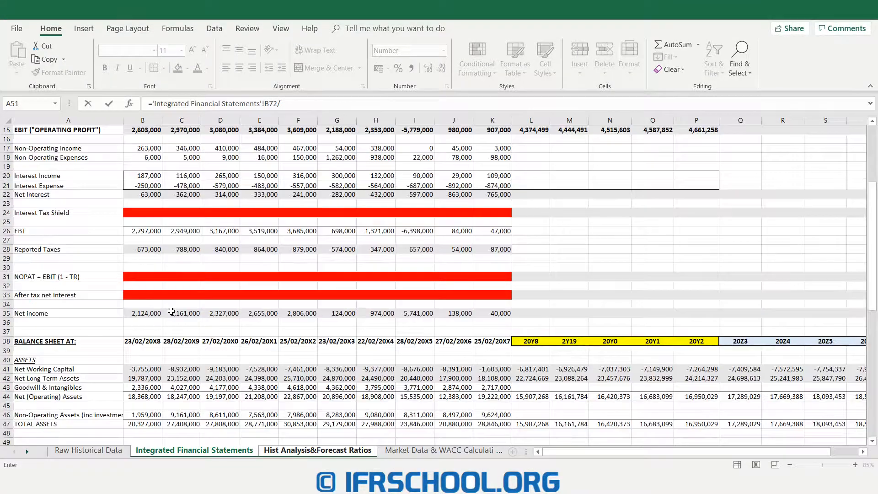
pyautogui.scroll(1, 172, 311)
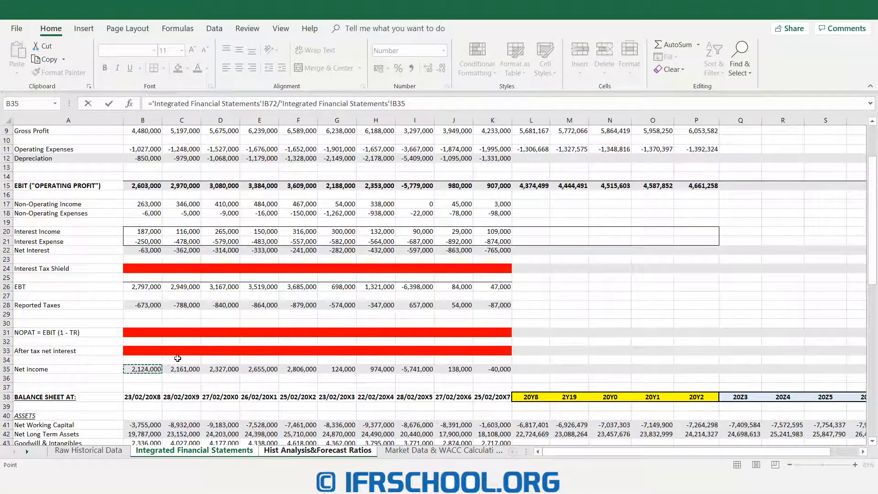
pyautogui.press('Return')
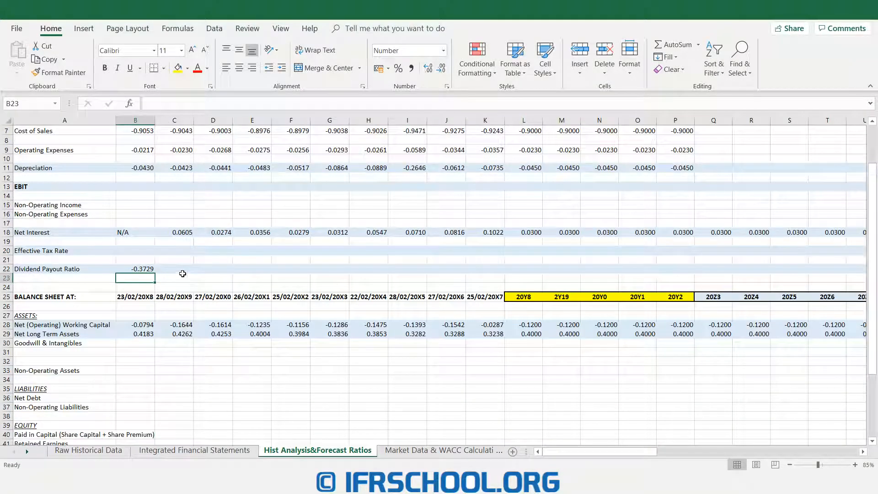
# - Fill the dividend payout ratio formula across the historical years through K22 and review the resulting ratios
pyautogui.click(139, 269)
pyautogui.moveTo(164, 275); pyautogui.dragTo(496, 278)
pyautogui.scroll(2, 501, 400)
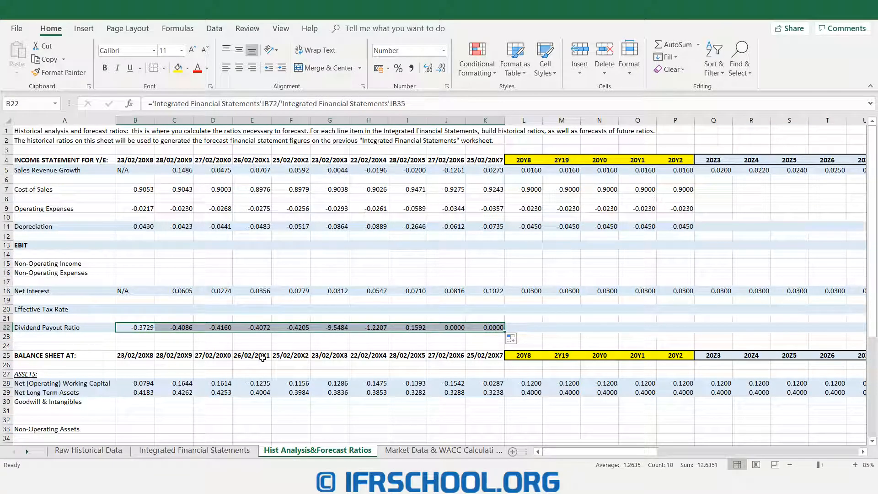
pyautogui.moveTo(454, 328); pyautogui.dragTo(482, 328)
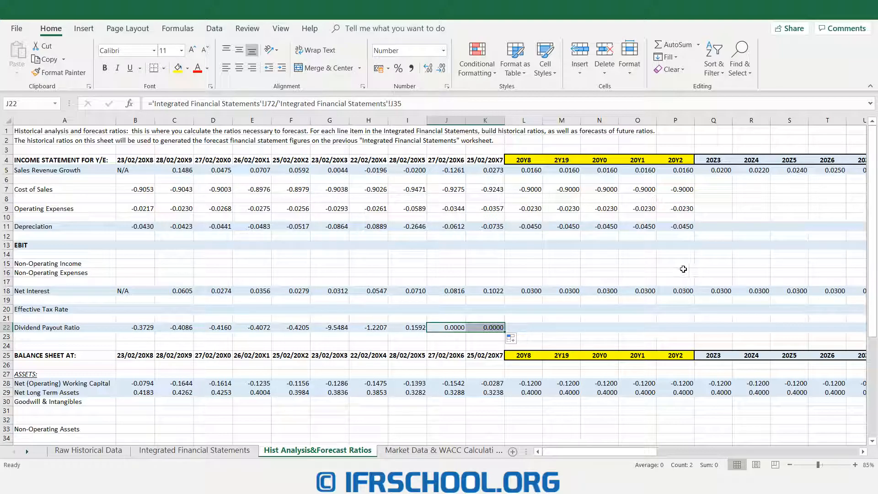
pyautogui.moveTo(145, 330); pyautogui.dragTo(480, 330)
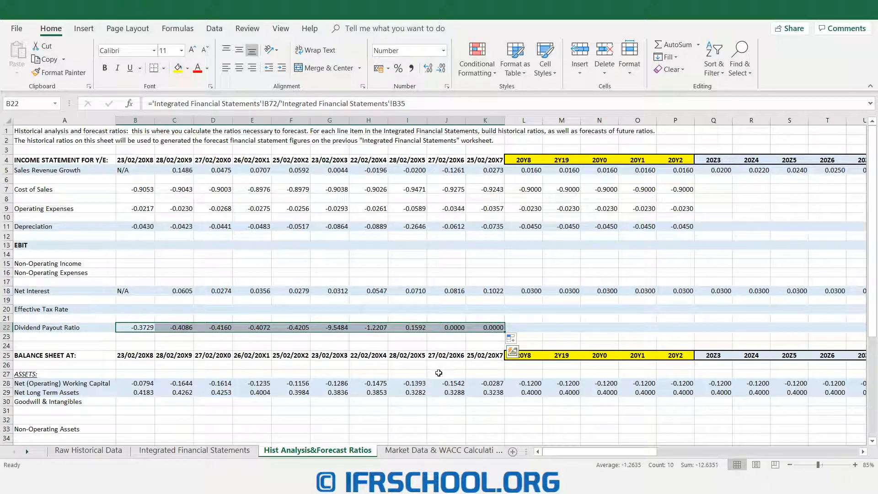
# - Enter -0.4 as the 20Y8 dividend payout ratio in L22 and fill it across the forecast years through V22
pyautogui.click(525, 328)
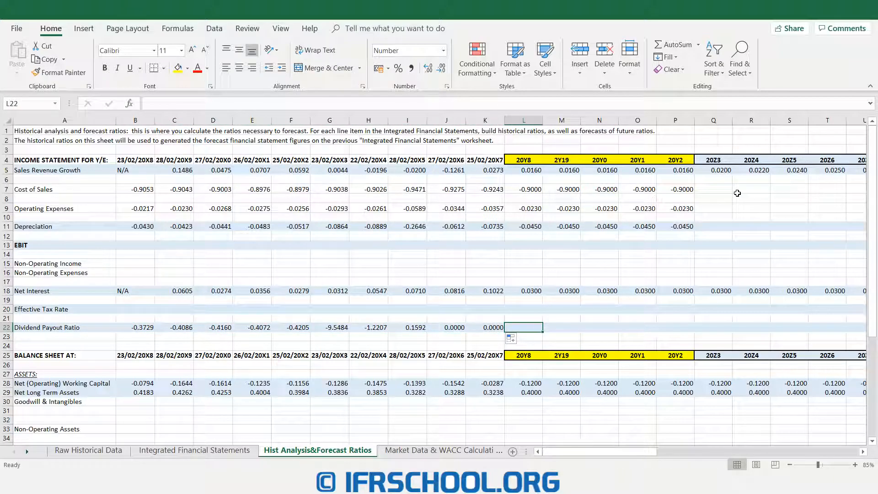
pyautogui.write('-0.4')
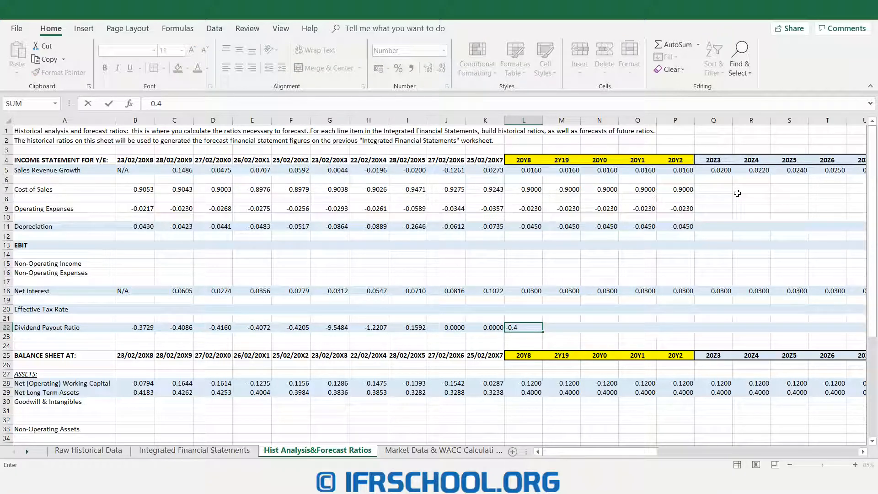
pyautogui.hotkey('ctrl', 'Return')
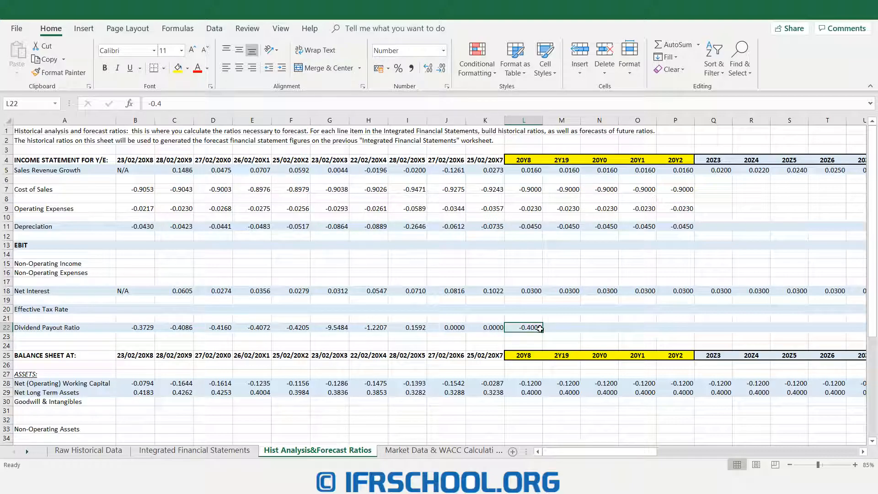
pyautogui.moveTo(542, 332); pyautogui.dragTo(769, 330)
pyautogui.moveTo(643, 455); pyautogui.dragTo(624, 456)
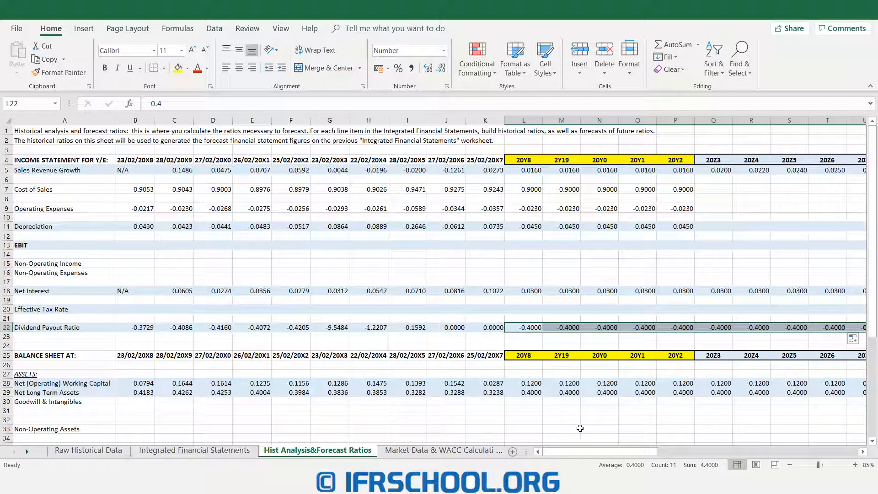
# - Calculate 20Y8 dividends in L72 of Integrated Financial Statements as payout ratio L22 from Hist Analysis&Forecast Ratios times net income L35
pyautogui.click(205, 451)
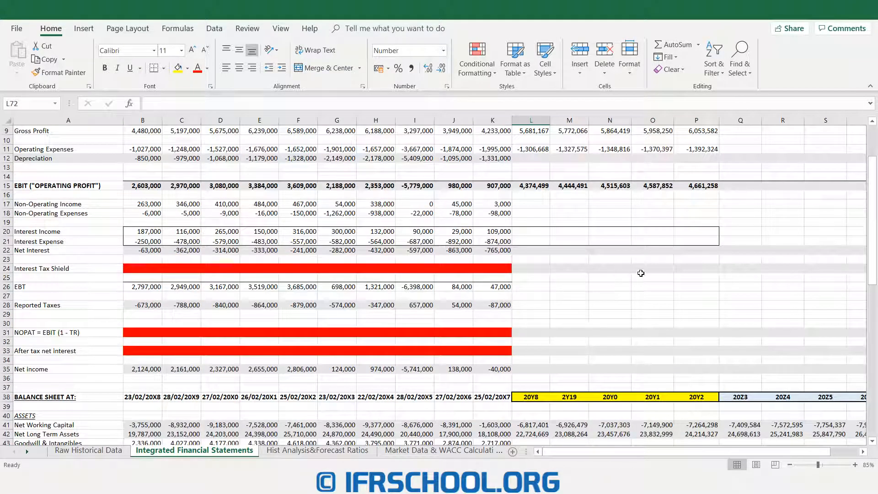
pyautogui.scroll(-12, 641, 273)
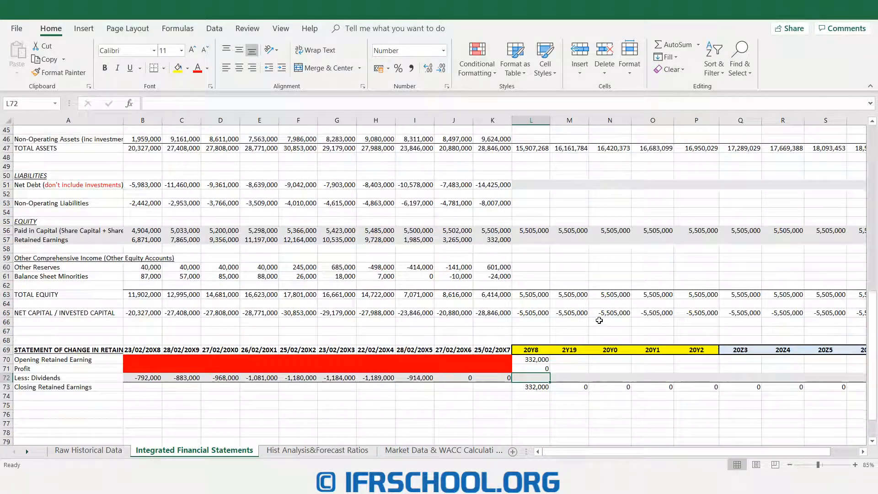
pyautogui.scroll(-2, 598, 320)
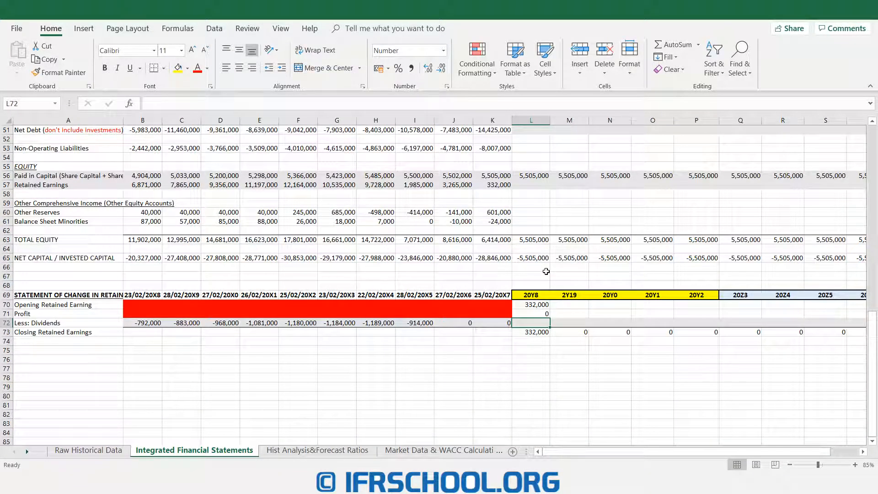
pyautogui.write('=')
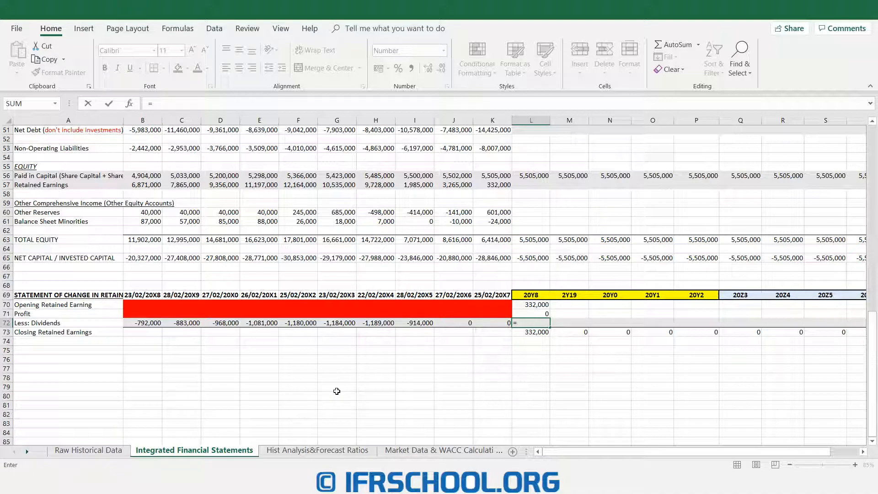
pyautogui.click(320, 450)
pyautogui.click(531, 328)
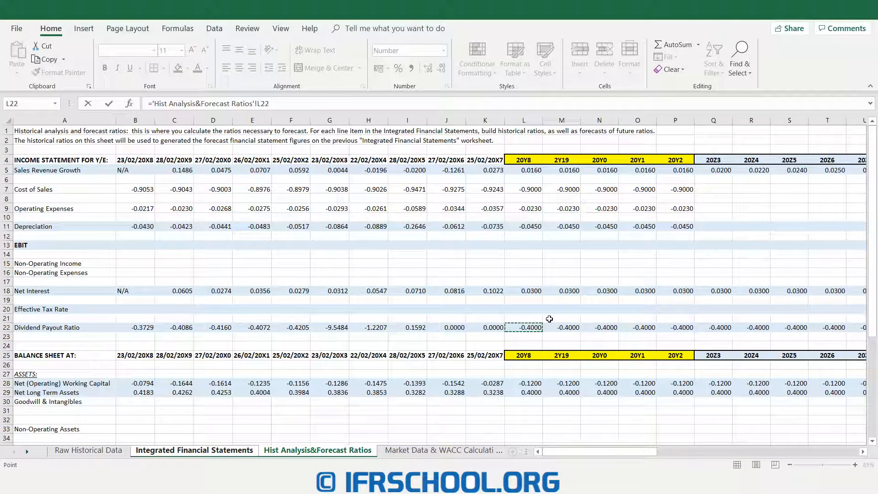
pyautogui.write('*')
pyautogui.click(194, 449)
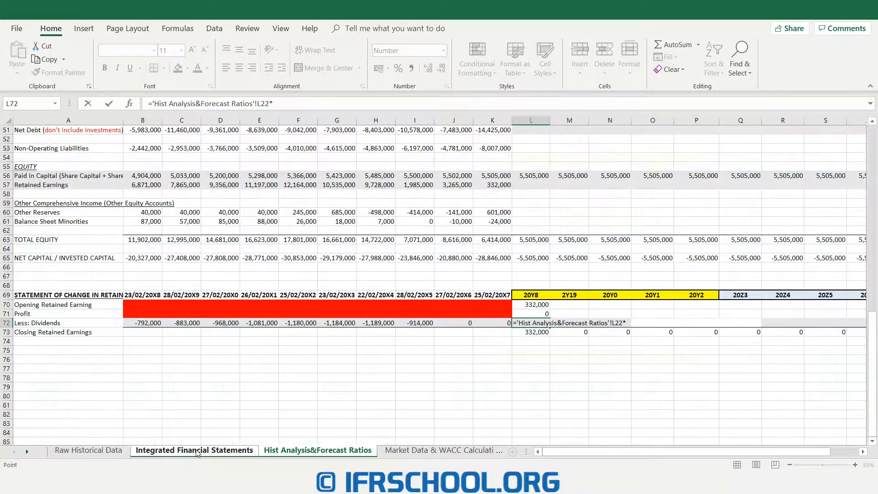
pyautogui.scroll(4, 541, 358)
pyautogui.scroll(6, 541, 358)
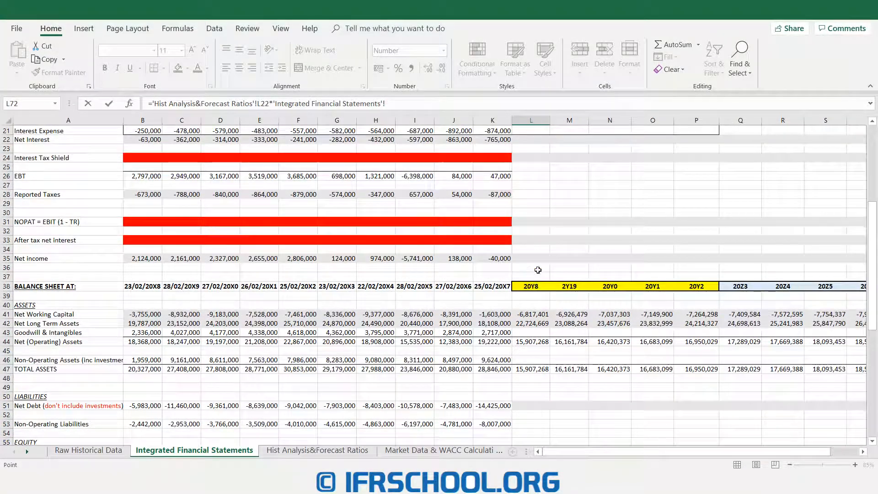
pyautogui.click(532, 259)
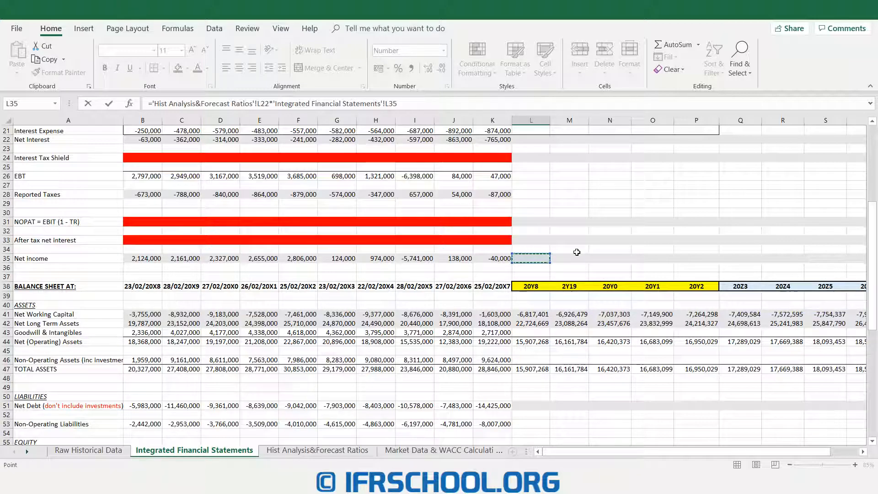
pyautogui.press('Return')
# - Fill the 20Y8 dividends and profit formulas in the retained earnings statement across the forecast years through V72 and V71
pyautogui.scroll(-4, 577, 252)
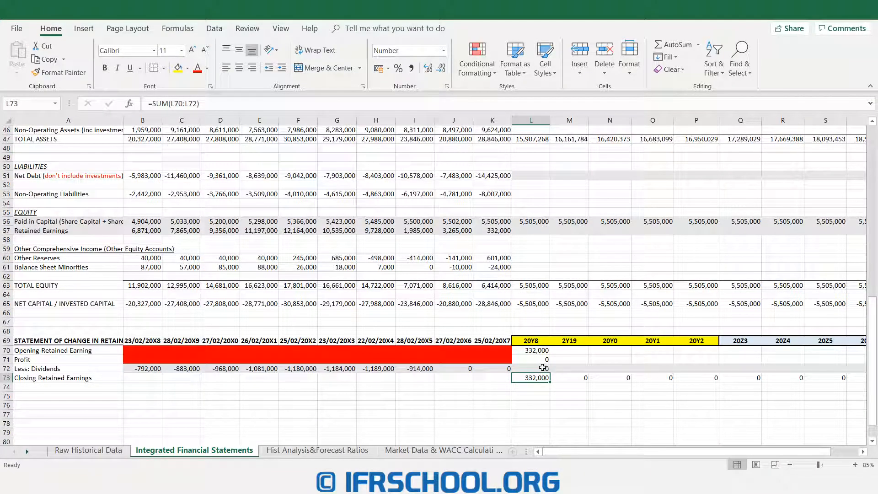
pyautogui.click(539, 369)
pyautogui.moveTo(550, 373); pyautogui.dragTo(807, 374)
pyautogui.hscroll(-3, 686, 420)
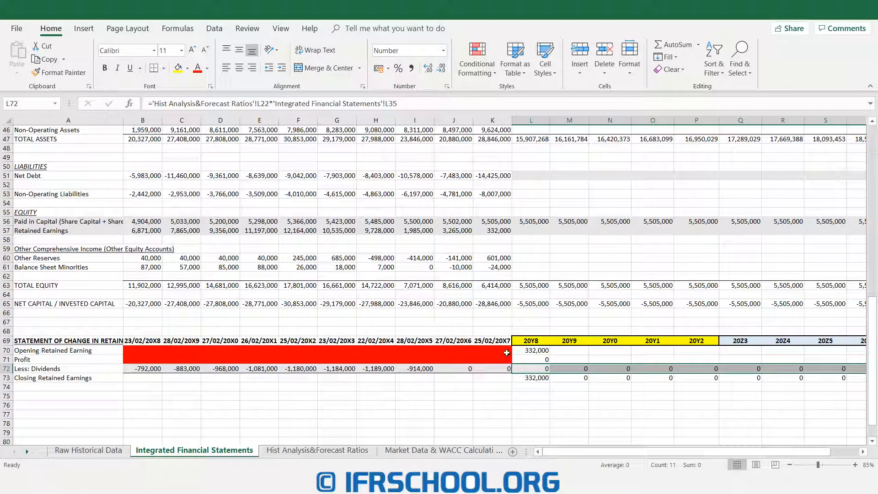
pyautogui.click(539, 358)
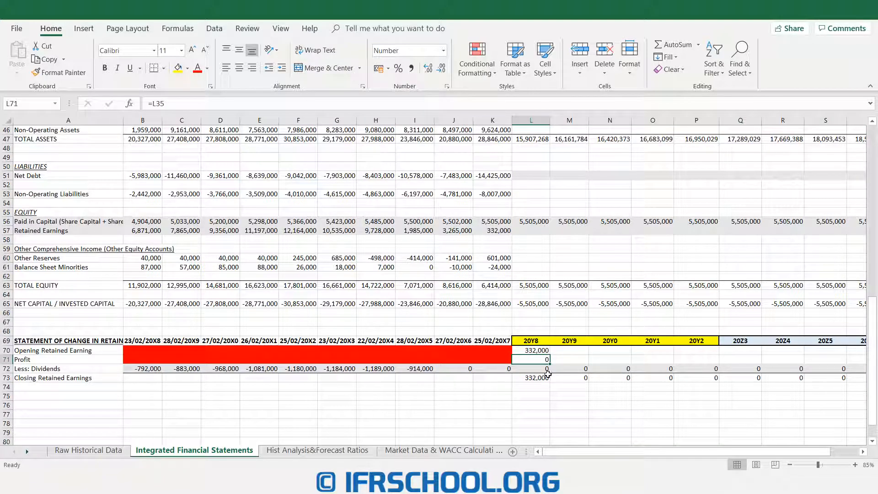
pyautogui.moveTo(550, 363); pyautogui.dragTo(860, 362)
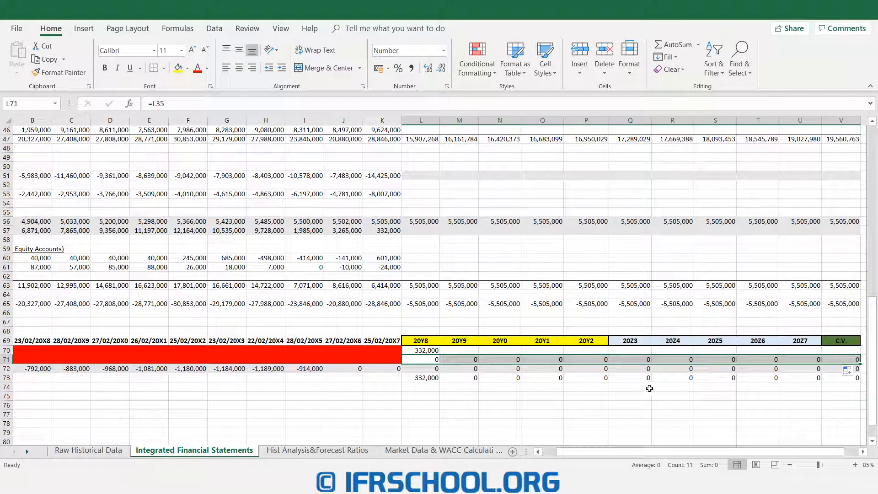
# - Link opening retained earnings in M70 to the prior year's closing balance in L73 and fill the formula through V70
pyautogui.moveTo(466, 350); pyautogui.dragTo(845, 351)
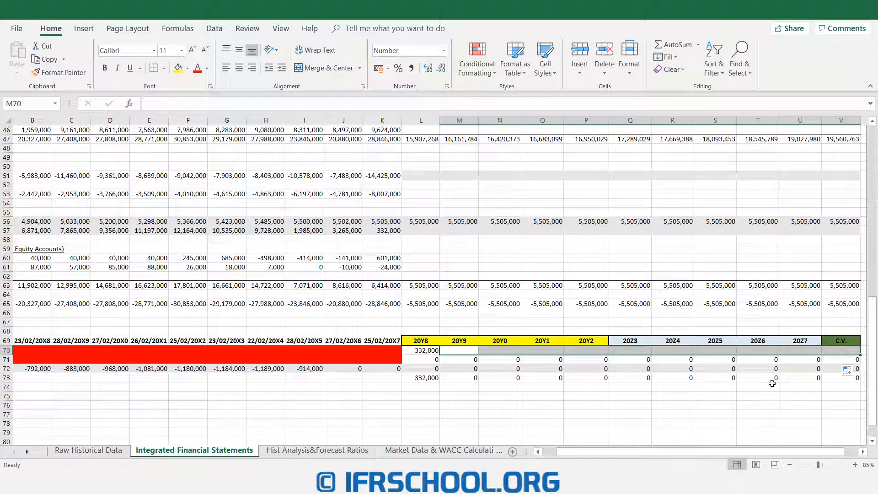
pyautogui.moveTo(664, 451); pyautogui.dragTo(583, 452)
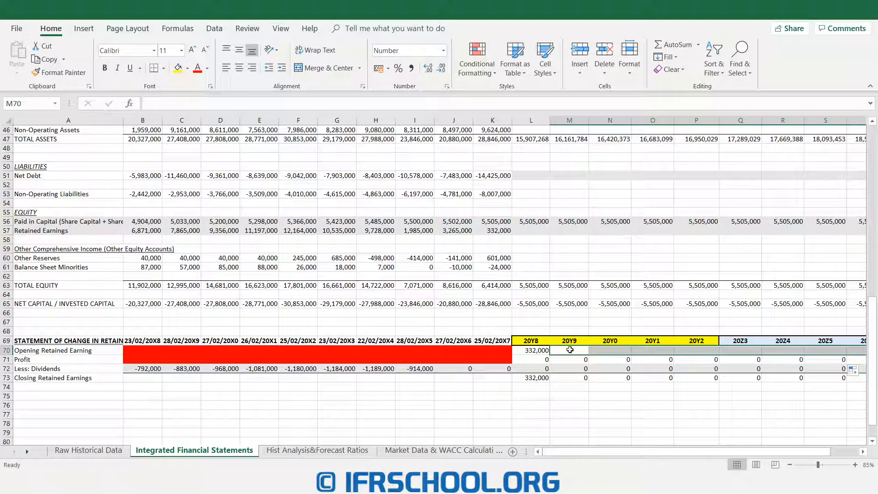
pyautogui.click(570, 349)
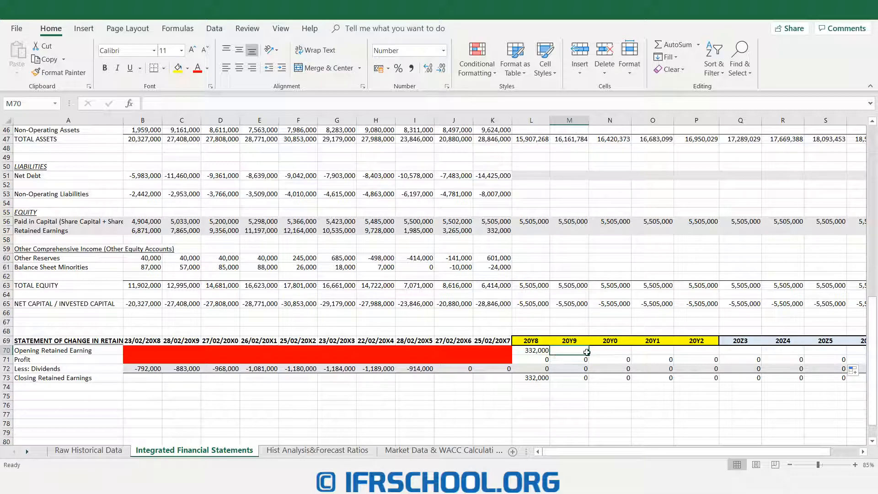
pyautogui.click(524, 380)
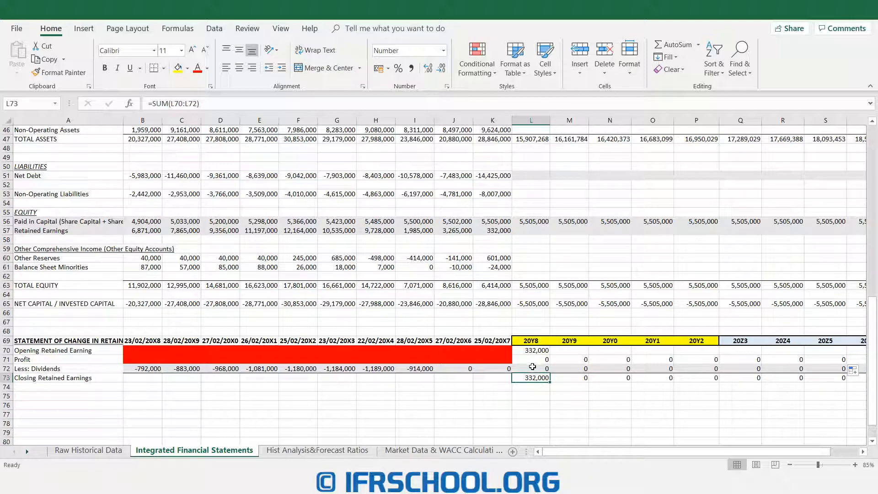
pyautogui.click(570, 350)
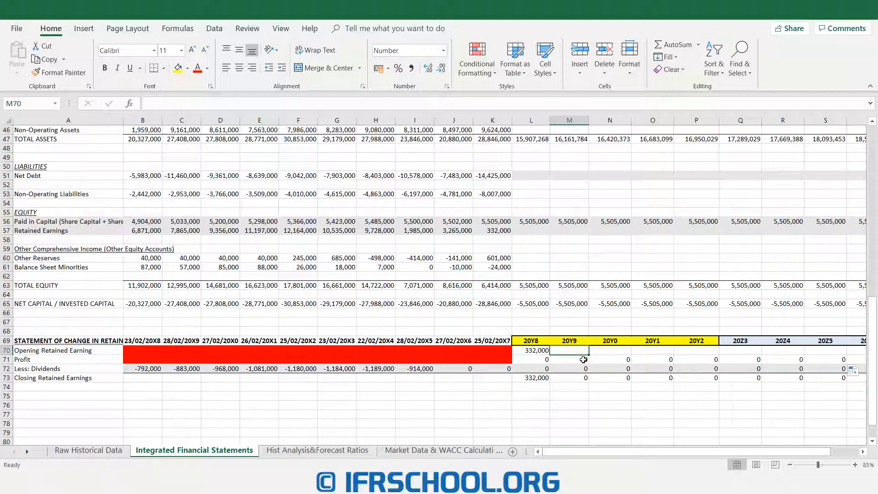
pyautogui.write('=')
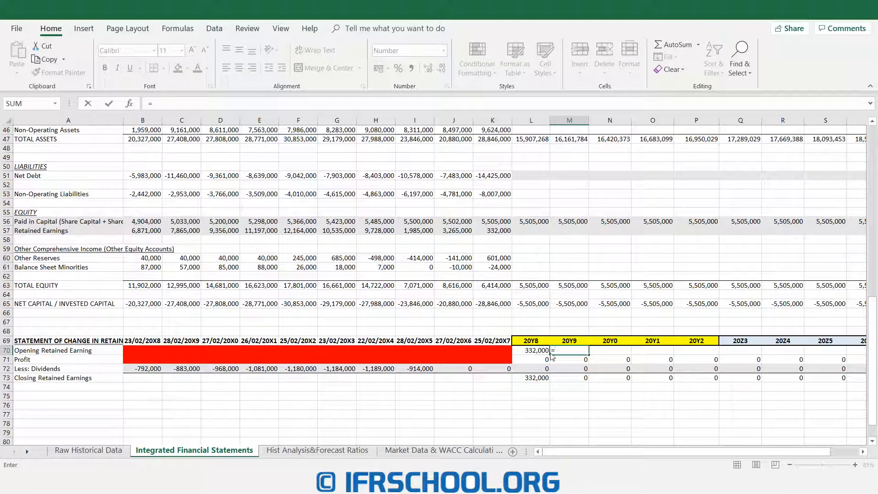
pyautogui.click(524, 377)
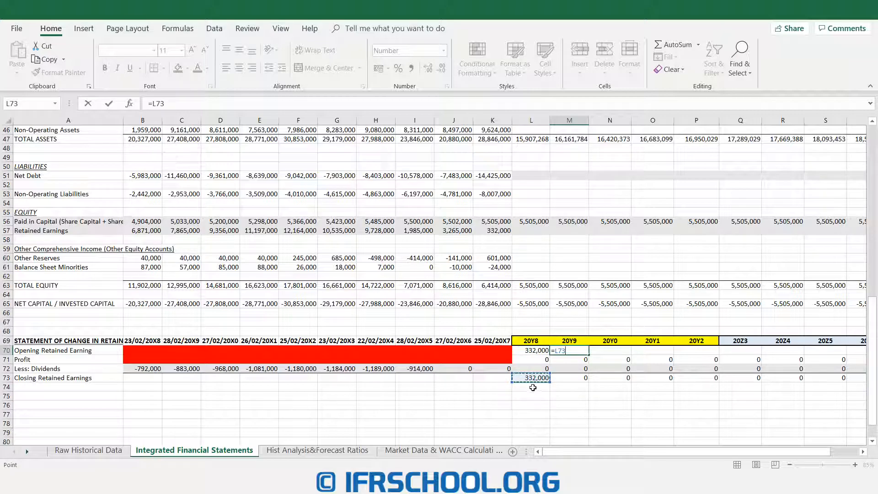
pyautogui.hotkey('ctrl', 'Return')
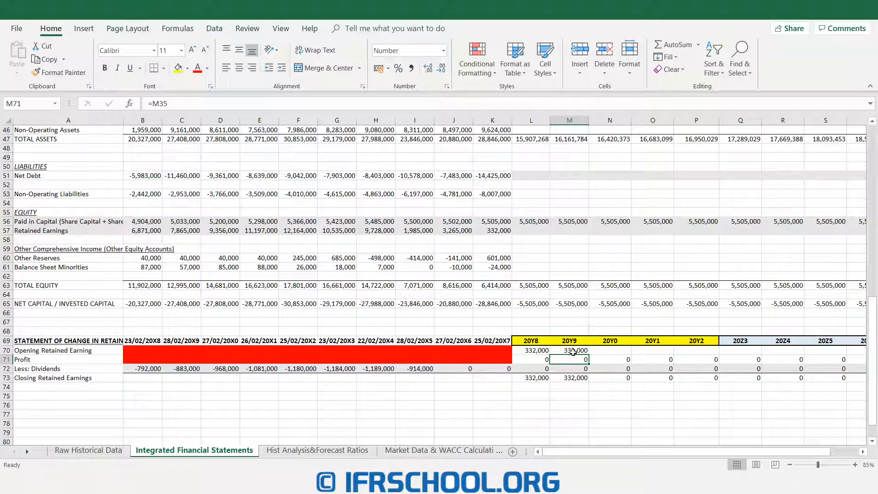
pyautogui.moveTo(589, 355); pyautogui.dragTo(803, 355)
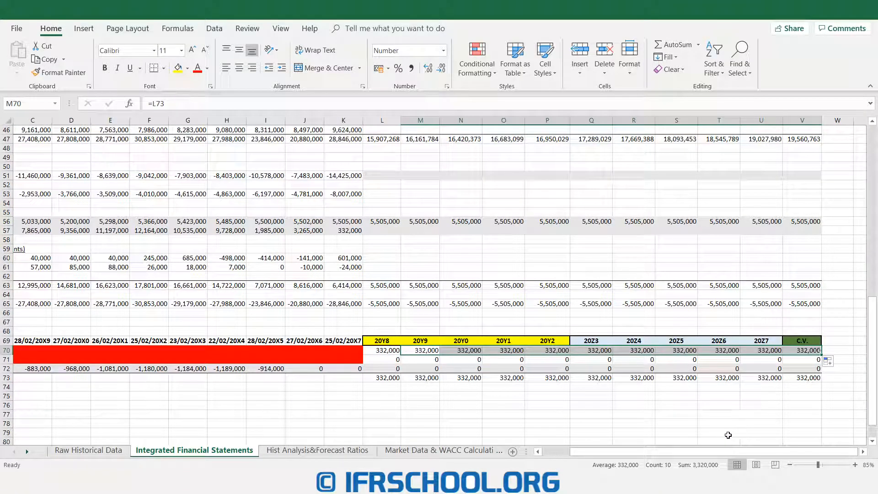
pyautogui.moveTo(706, 451); pyautogui.dragTo(638, 452)
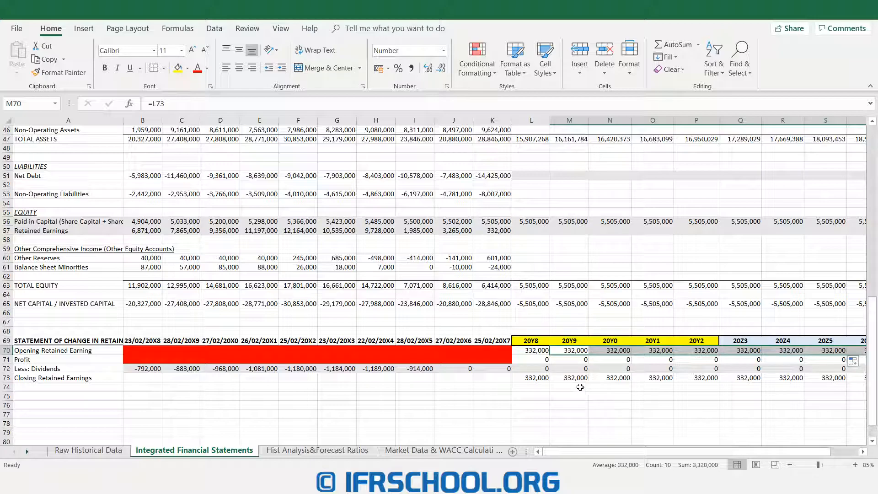
# - Link the balance sheet's 20Y8 retained earnings in L57 to closing retained earnings L73 and fill the formula through V57
pyautogui.scroll(2, 569, 352)
pyautogui.click(544, 286)
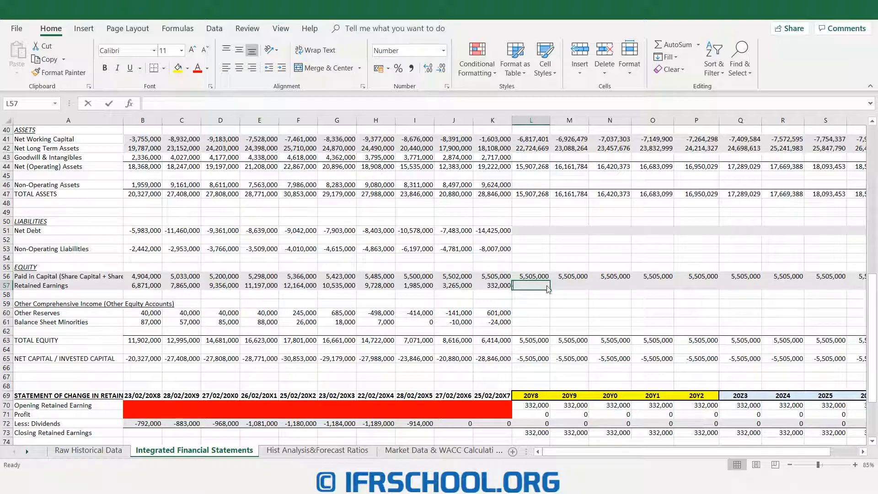
pyautogui.write('=')
pyautogui.scroll(-2, 526, 298)
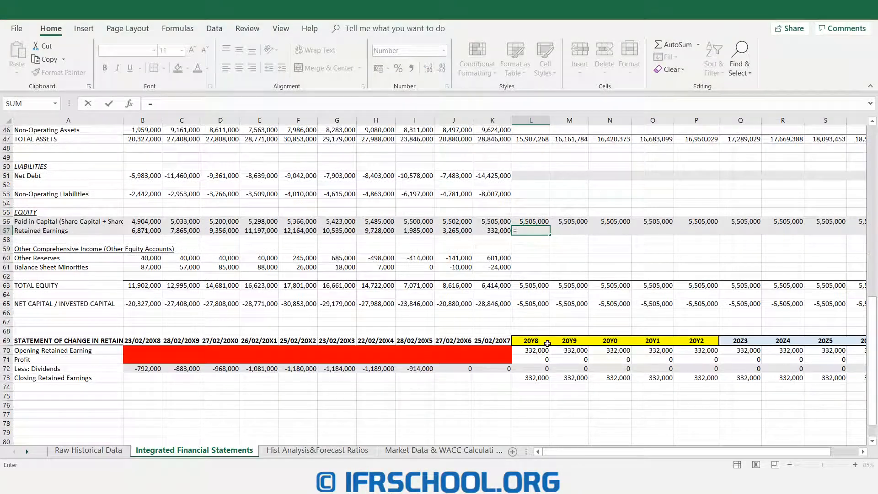
pyautogui.click(534, 380)
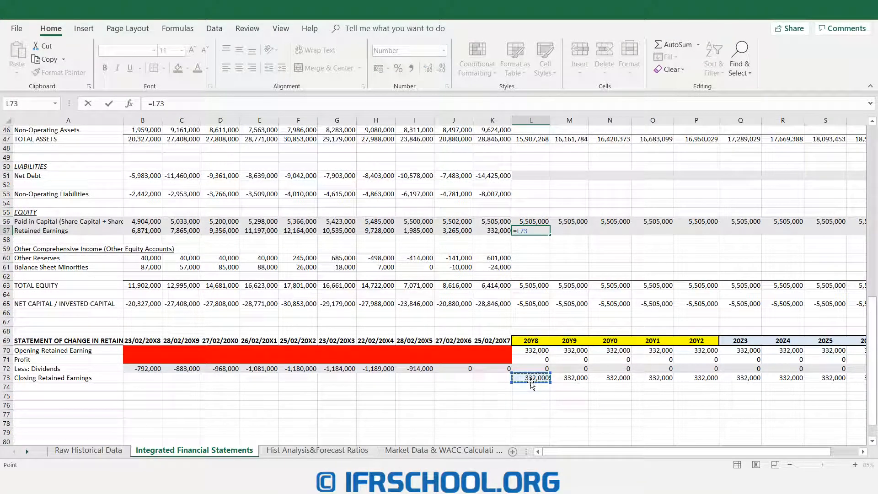
pyautogui.press('Return')
pyautogui.click(536, 230)
pyautogui.moveTo(550, 234); pyautogui.dragTo(861, 231)
pyautogui.moveTo(594, 453); pyautogui.dragTo(553, 450)
# - Calculate 20Y8 net debt in L51 as the balancing figure, total equity L63 minus total assets L47
pyautogui.scroll(3, 536, 383)
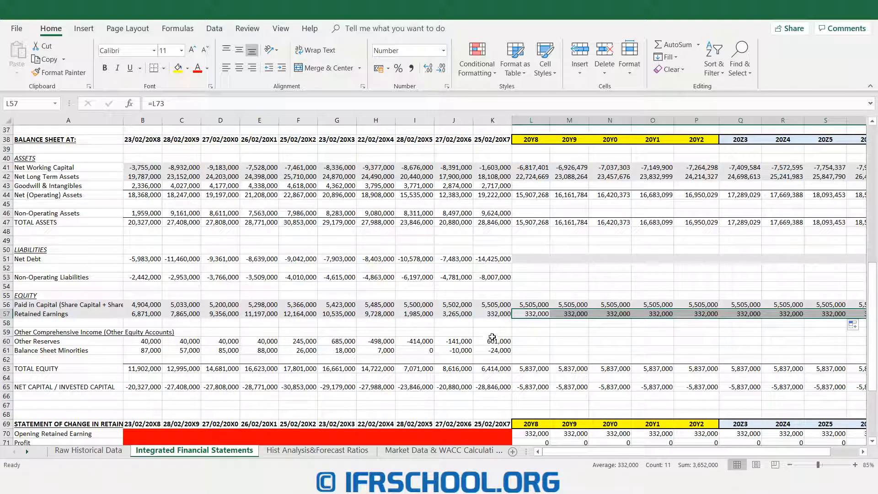
pyautogui.moveTo(65, 258); pyautogui.dragTo(503, 259)
pyautogui.click(525, 260)
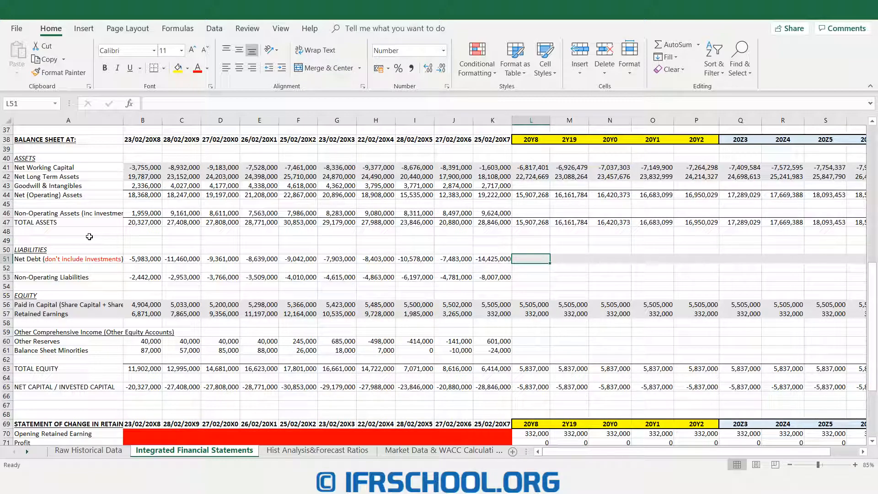
pyautogui.write('=')
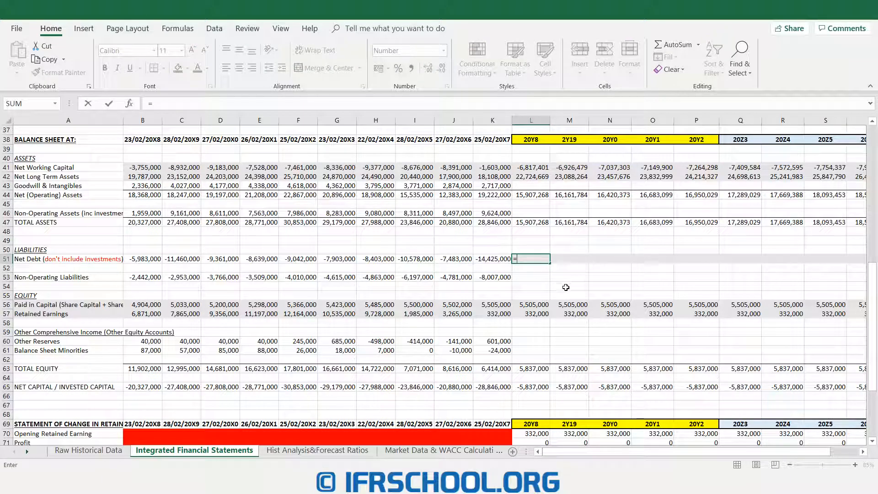
pyautogui.click(529, 369)
pyautogui.write('-')
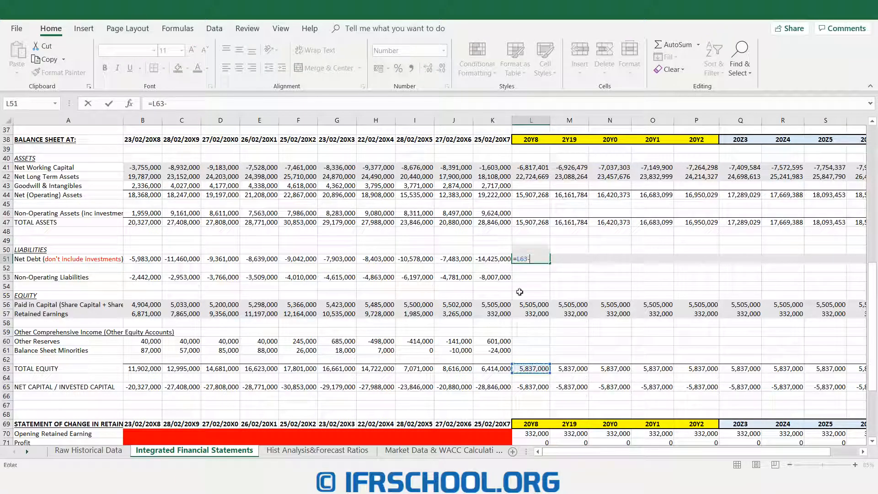
pyautogui.click(531, 224)
pyautogui.press('Return')
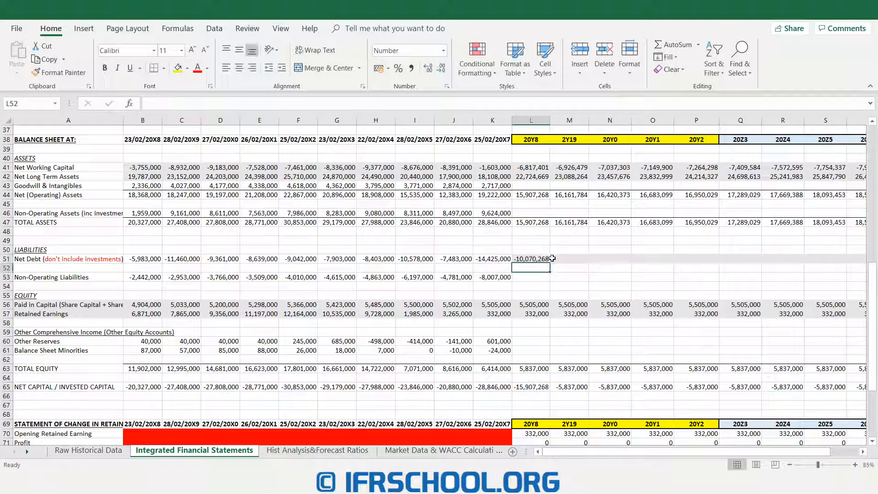
# - Fill the net debt formula across the forecast years through V51
pyautogui.click(528, 259)
pyautogui.moveTo(551, 263); pyautogui.dragTo(851, 265)
pyautogui.moveTo(567, 452); pyautogui.dragTo(564, 454)
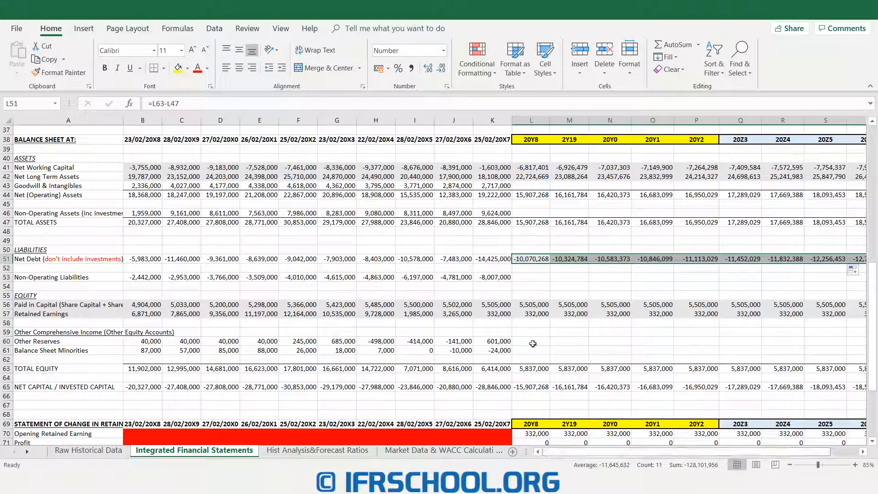
# - Compare total assets in row 47 with net capital / invested capital in row 65 across the forecast years
pyautogui.click(539, 257)
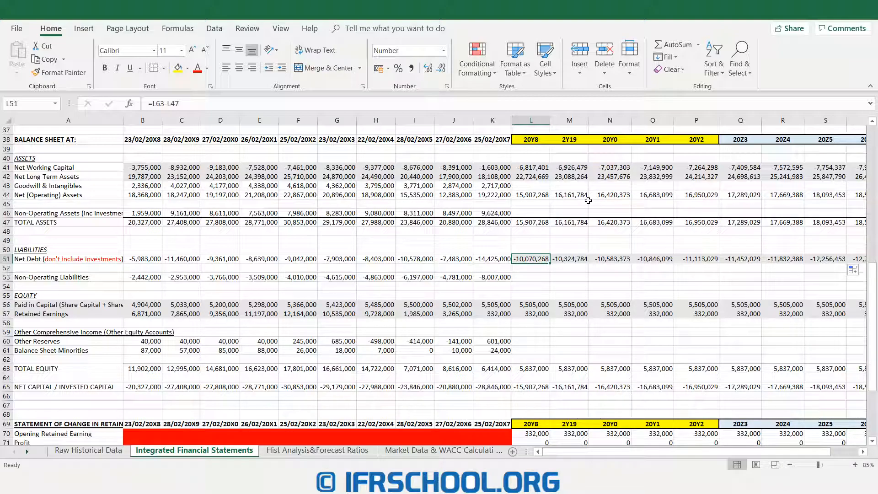
pyautogui.moveTo(535, 222); pyautogui.dragTo(857, 222)
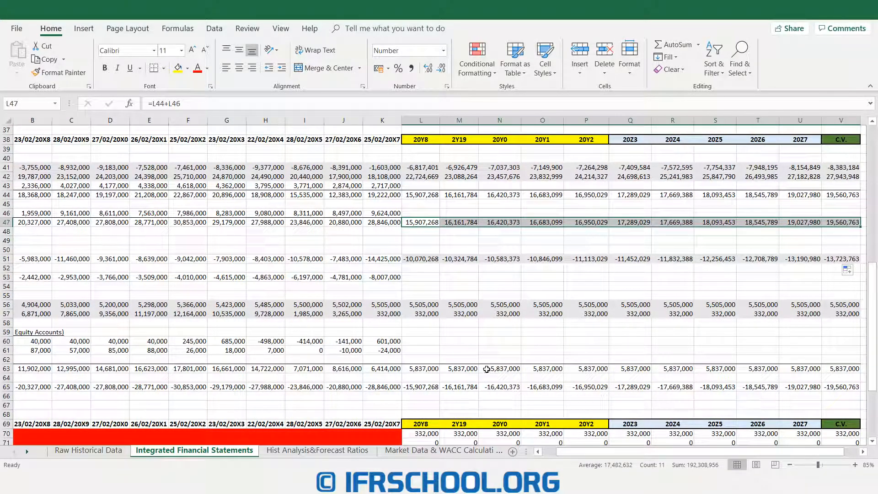
pyautogui.moveTo(411, 387); pyautogui.dragTo(840, 384)
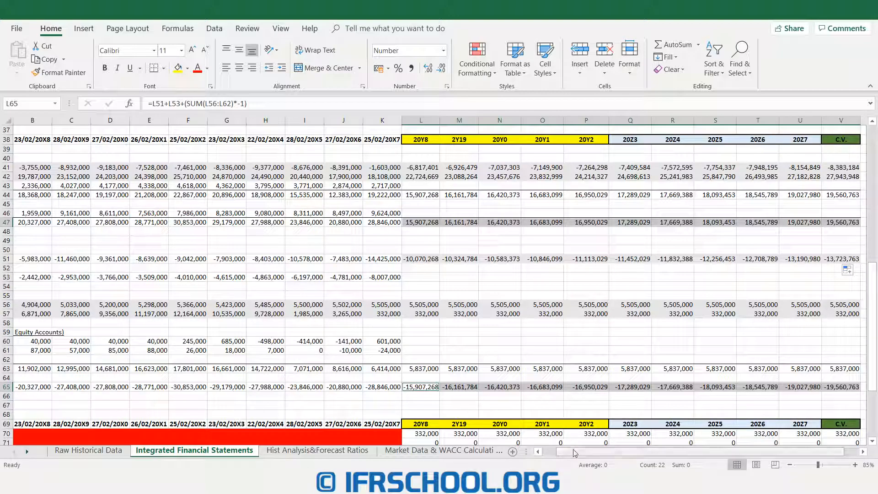
pyautogui.moveTo(578, 453); pyautogui.dragTo(544, 455)
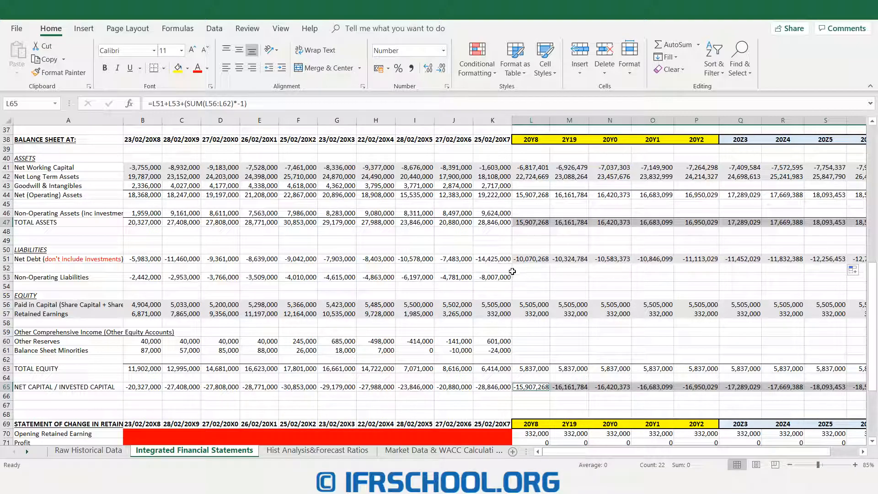
pyautogui.scroll(12, 512, 271)
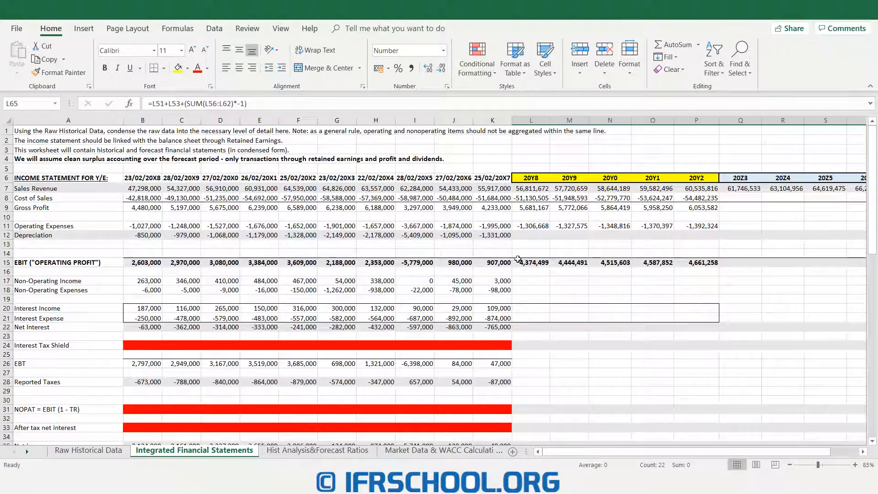